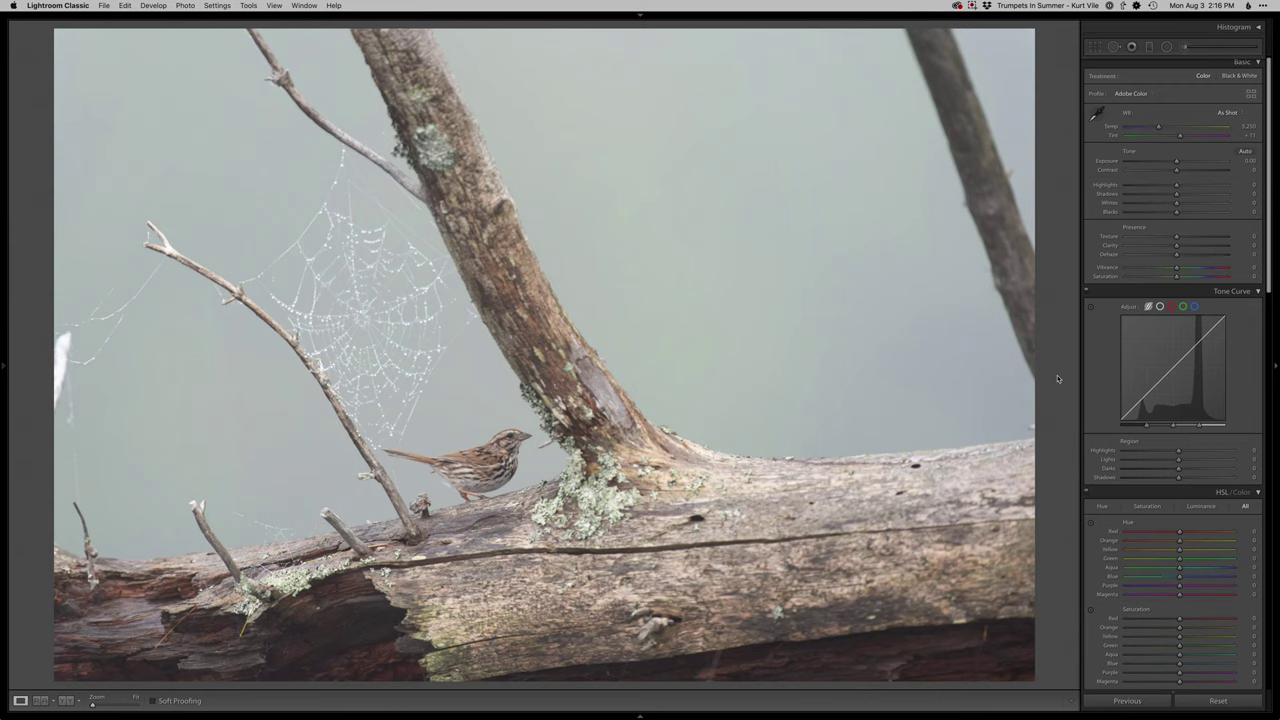
- Crop the photo tighter around the bird, web and leaning trunk, keeping the original aspect ratio
{"action": "key", "text": "r"}
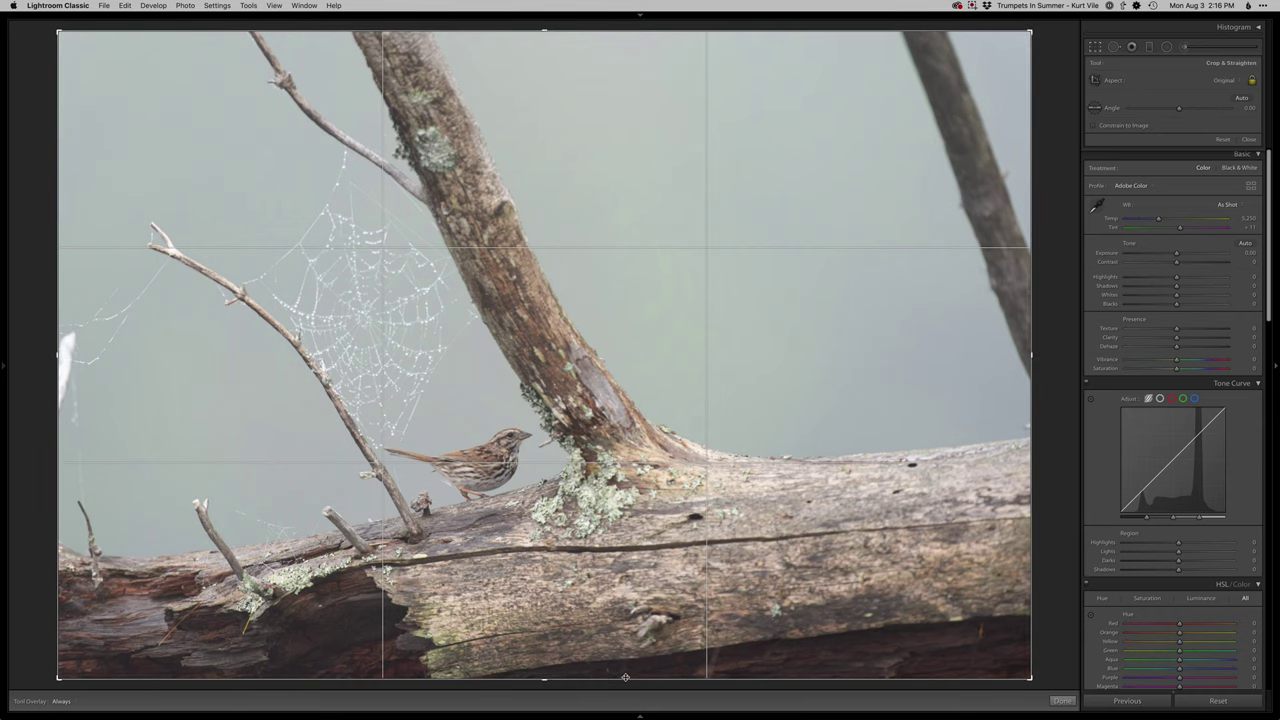
{"action": "left_click_drag", "start_coordinate": [625, 680], "coordinate": [622, 642]}
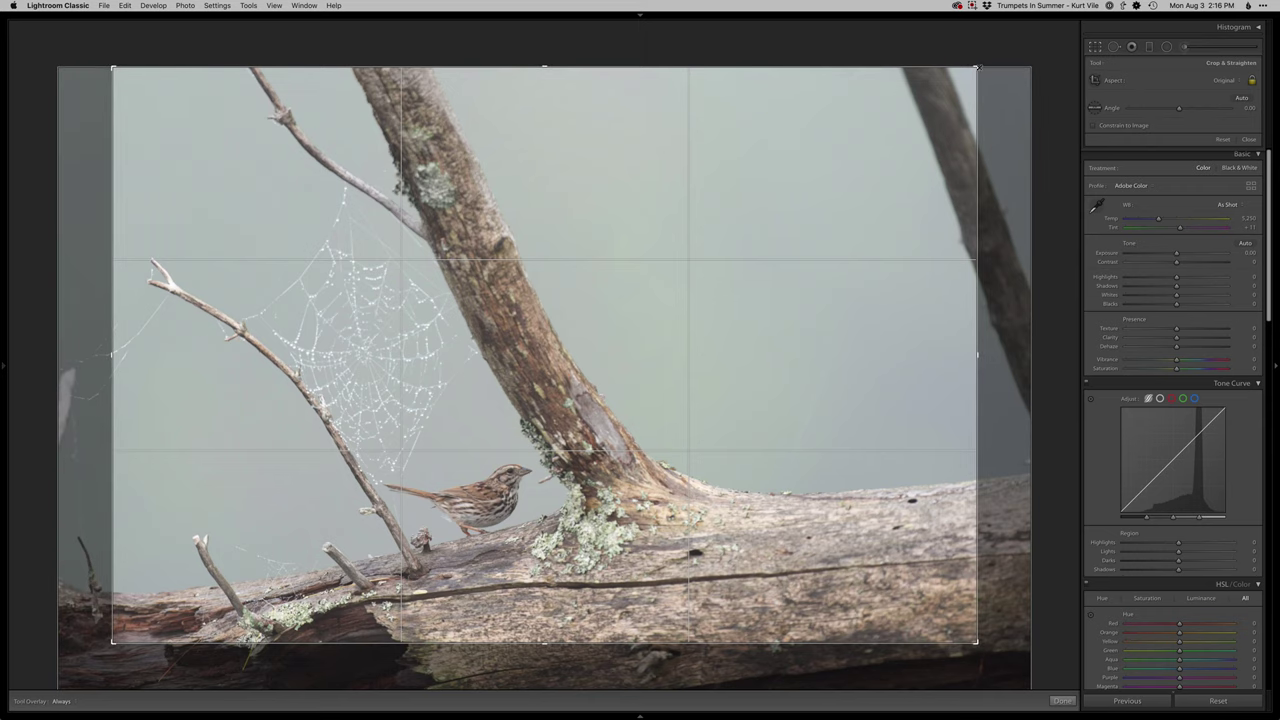
{"action": "left_click_drag", "start_coordinate": [978, 67], "coordinate": [973, 71]}
{"action": "left_click_drag", "start_coordinate": [766, 319], "coordinate": [764, 317]}
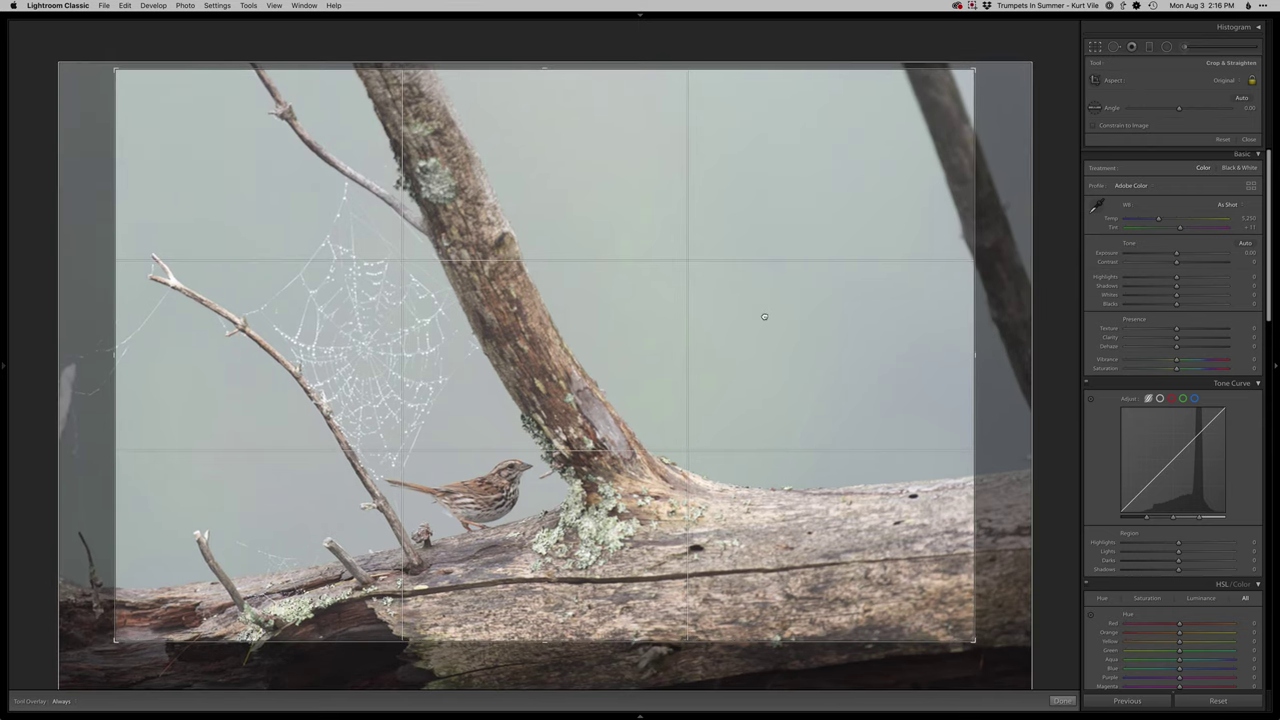
{"action": "left_click_drag", "start_coordinate": [764, 317], "coordinate": [741, 320]}
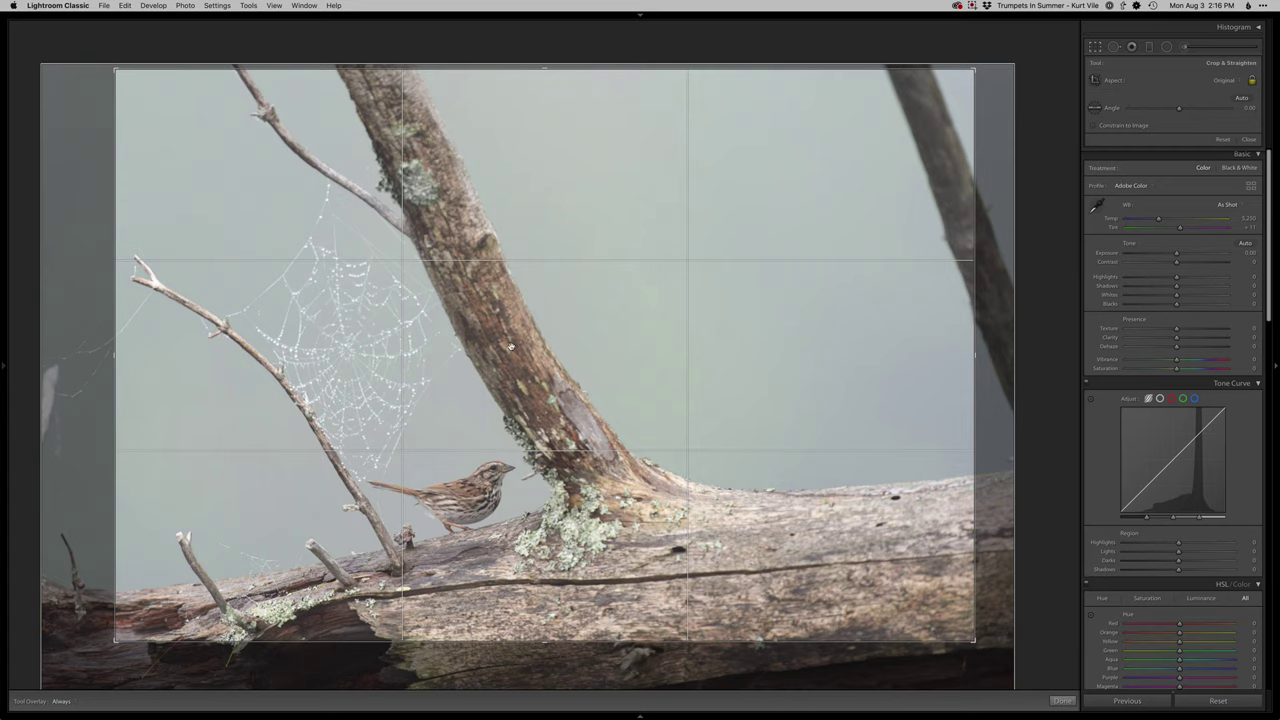
{"action": "left_click_drag", "start_coordinate": [706, 326], "coordinate": [739, 323]}
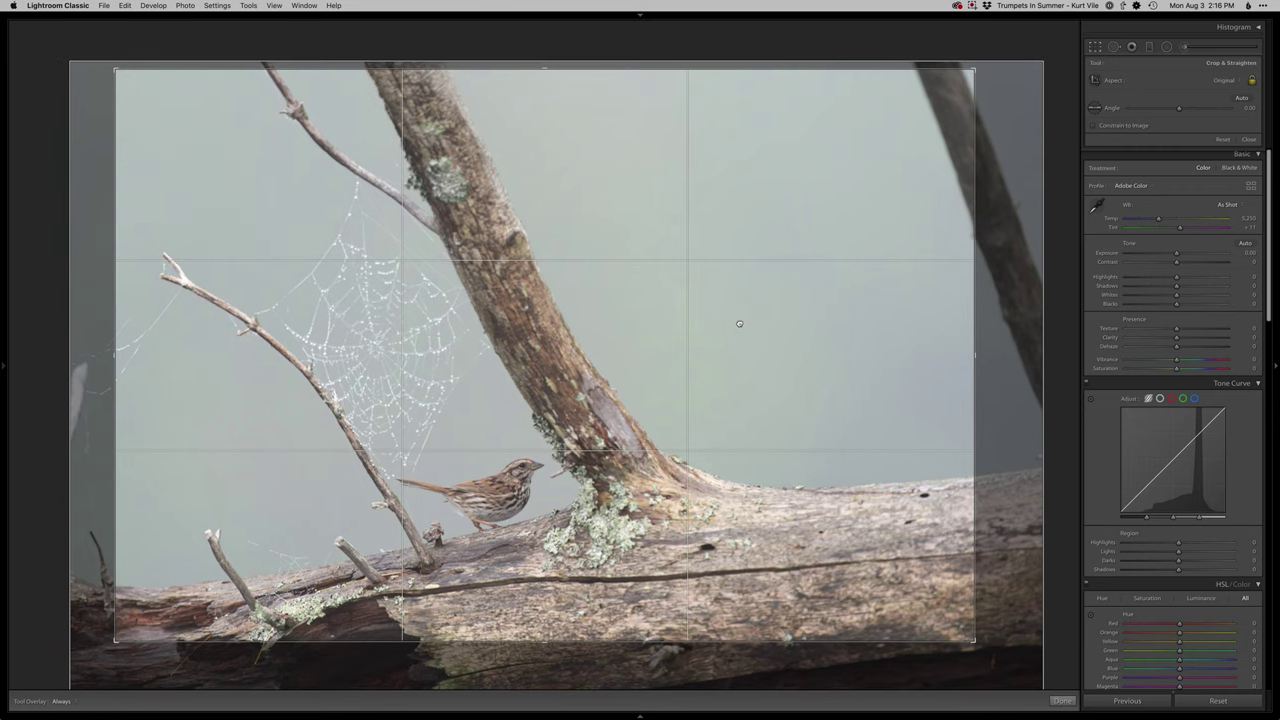
{"action": "left_click_drag", "start_coordinate": [973, 73], "coordinate": [948, 96]}
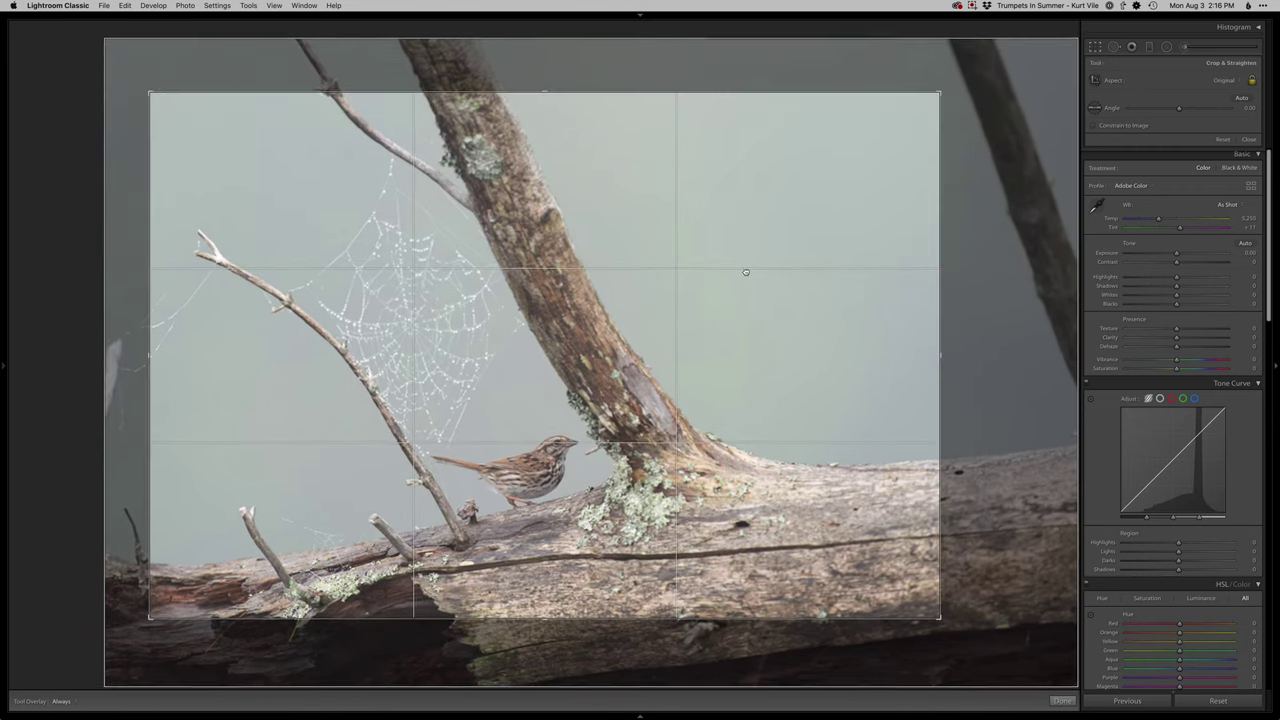
{"action": "left_click_drag", "start_coordinate": [746, 272], "coordinate": [747, 279]}
{"action": "key", "text": "Return"}
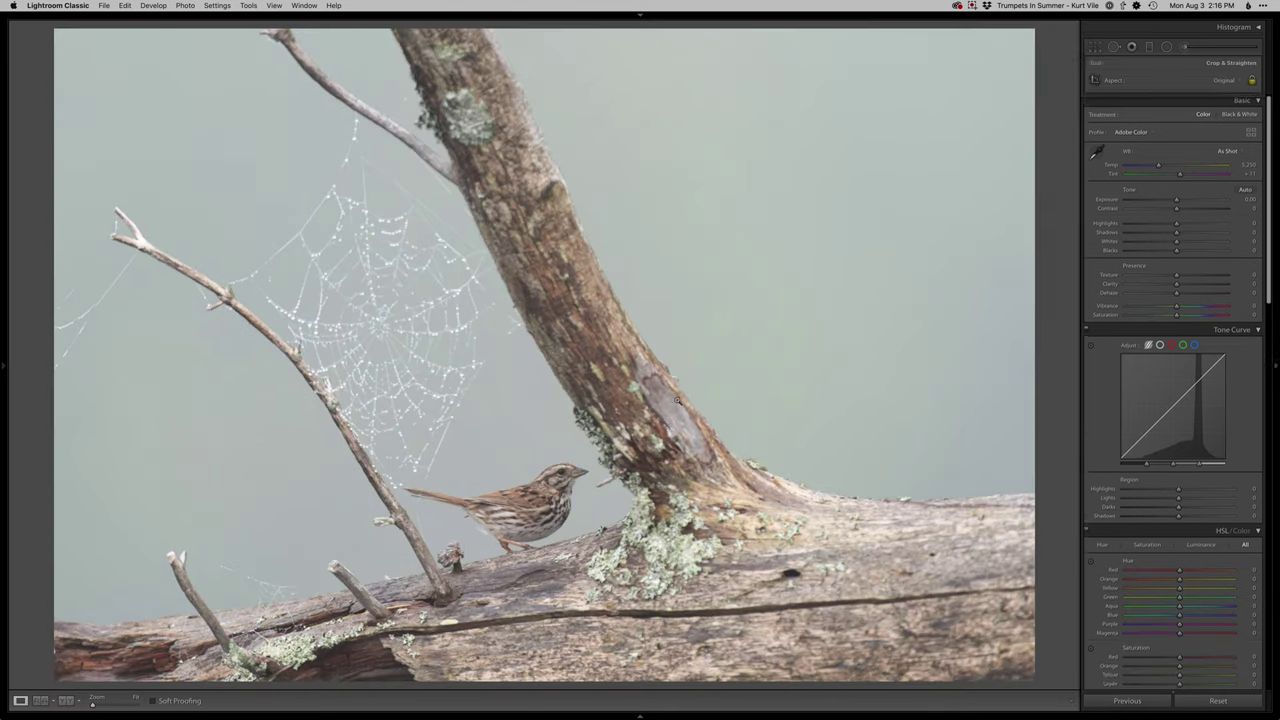
- Reposition the photo slightly within the crop, leaving a bit less of the log along the lower edge
{"action": "key", "text": "r"}
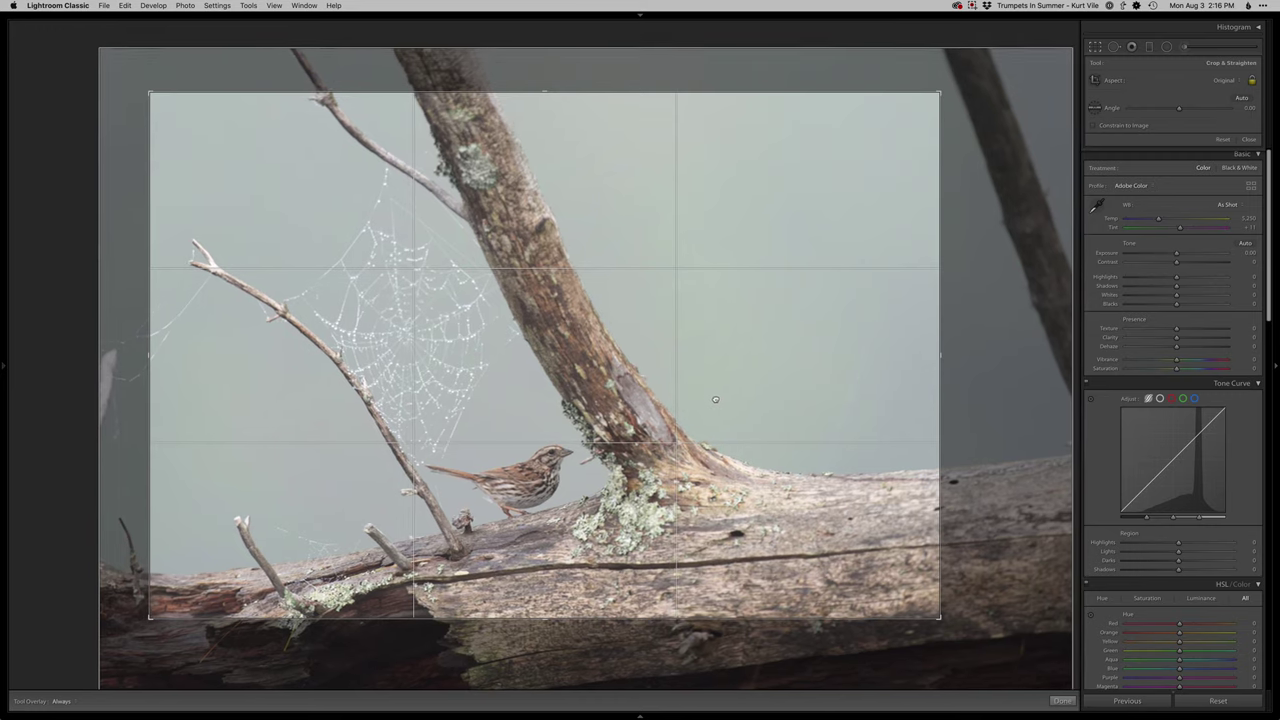
{"action": "key", "text": "r"}
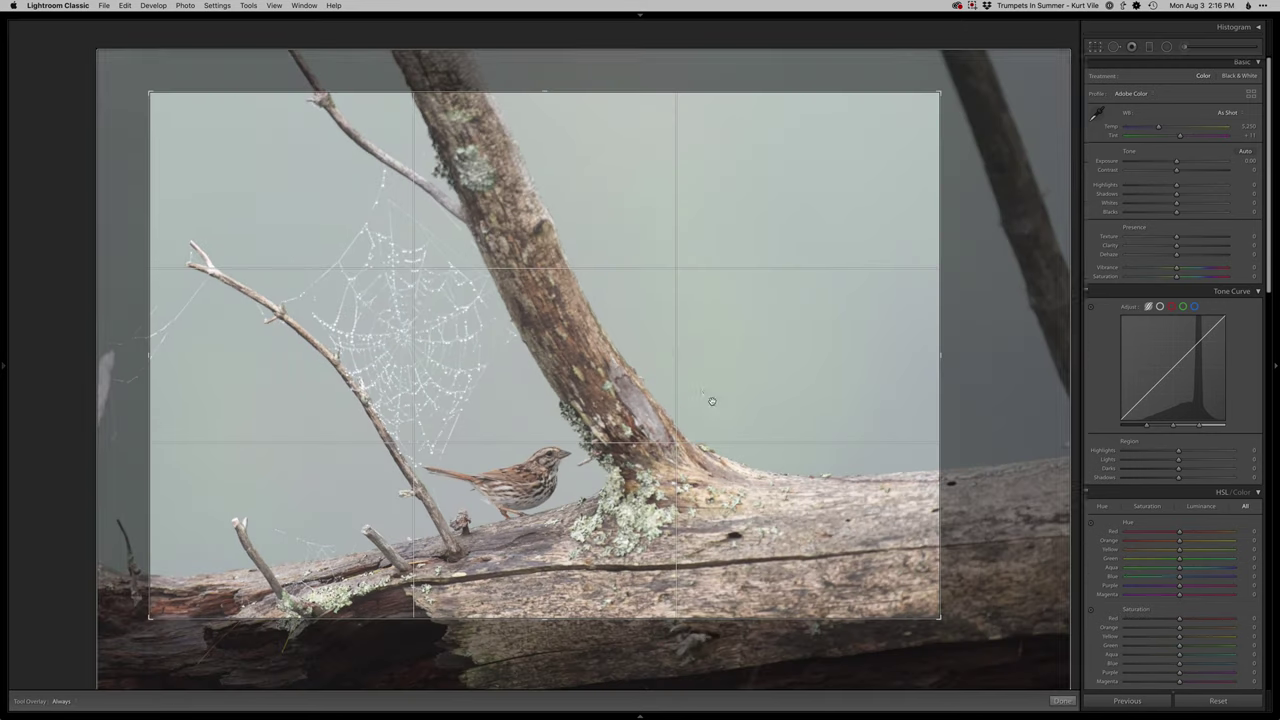
{"action": "left_click_drag", "start_coordinate": [709, 392], "coordinate": [706, 398]}
{"action": "key", "text": "Return"}
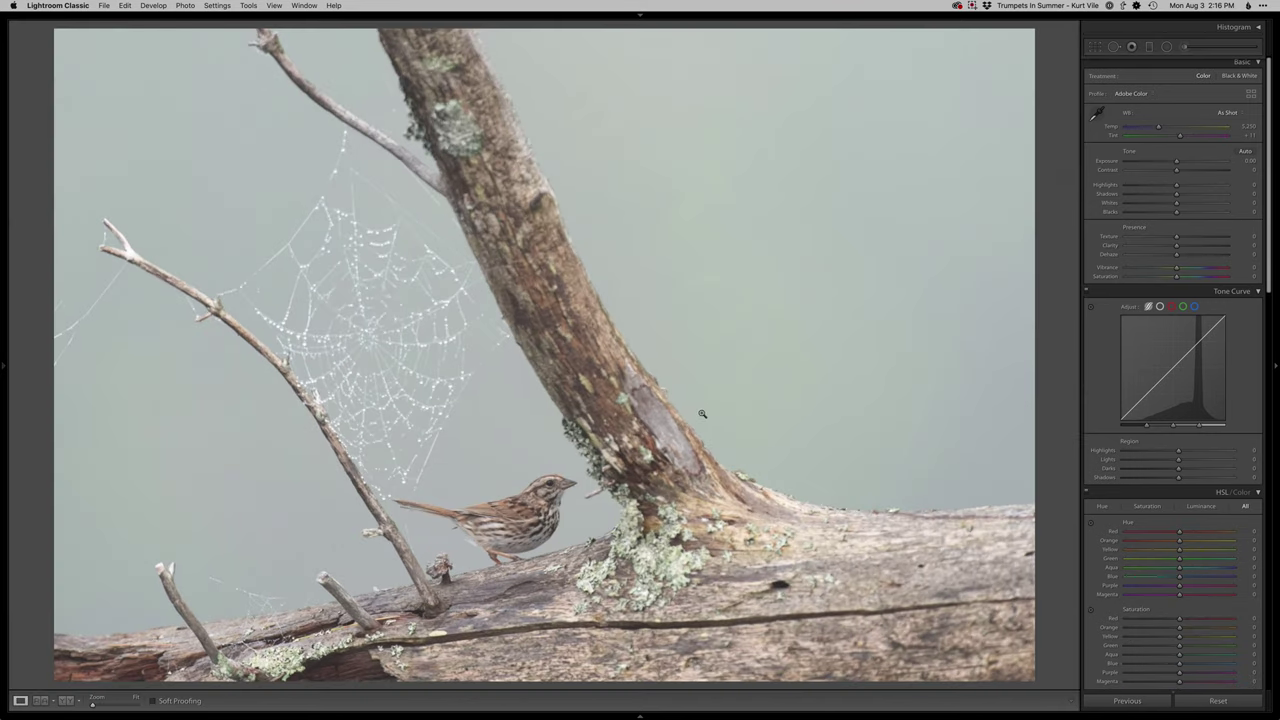
{"action": "key", "text": "r"}
{"action": "key", "text": "r"}
{"action": "key", "text": "r"}
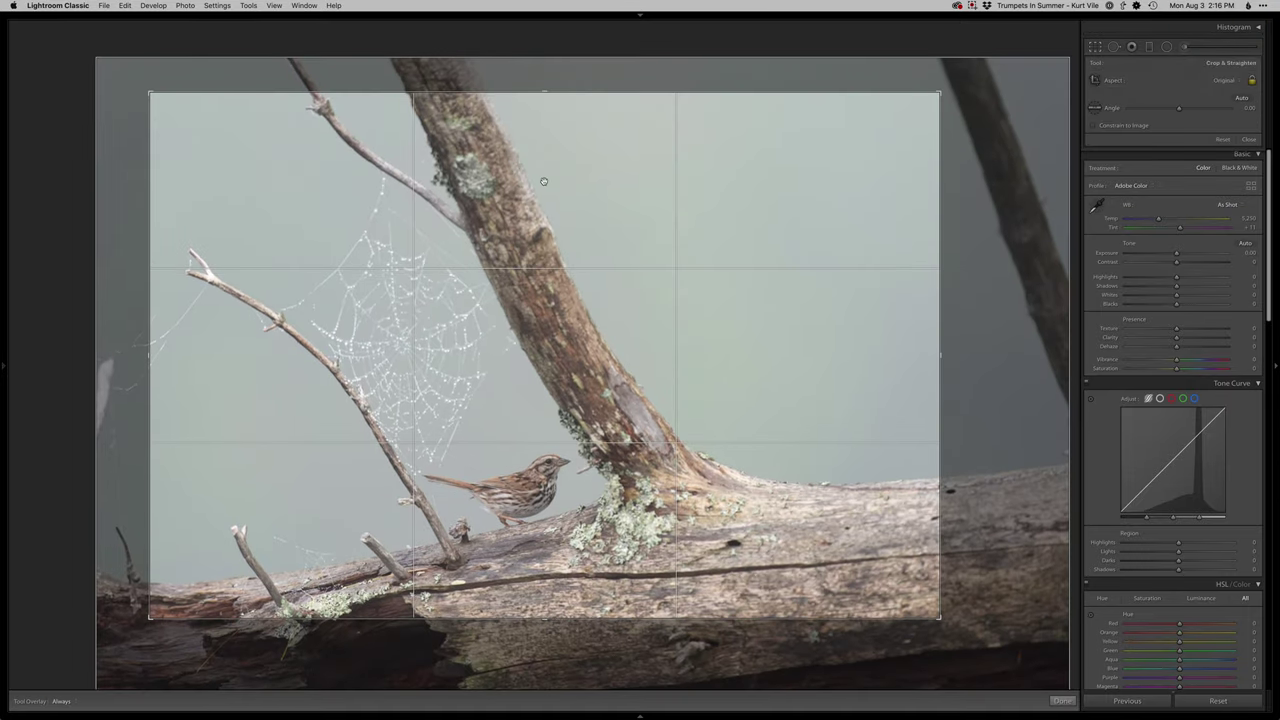
{"action": "key", "text": "r"}
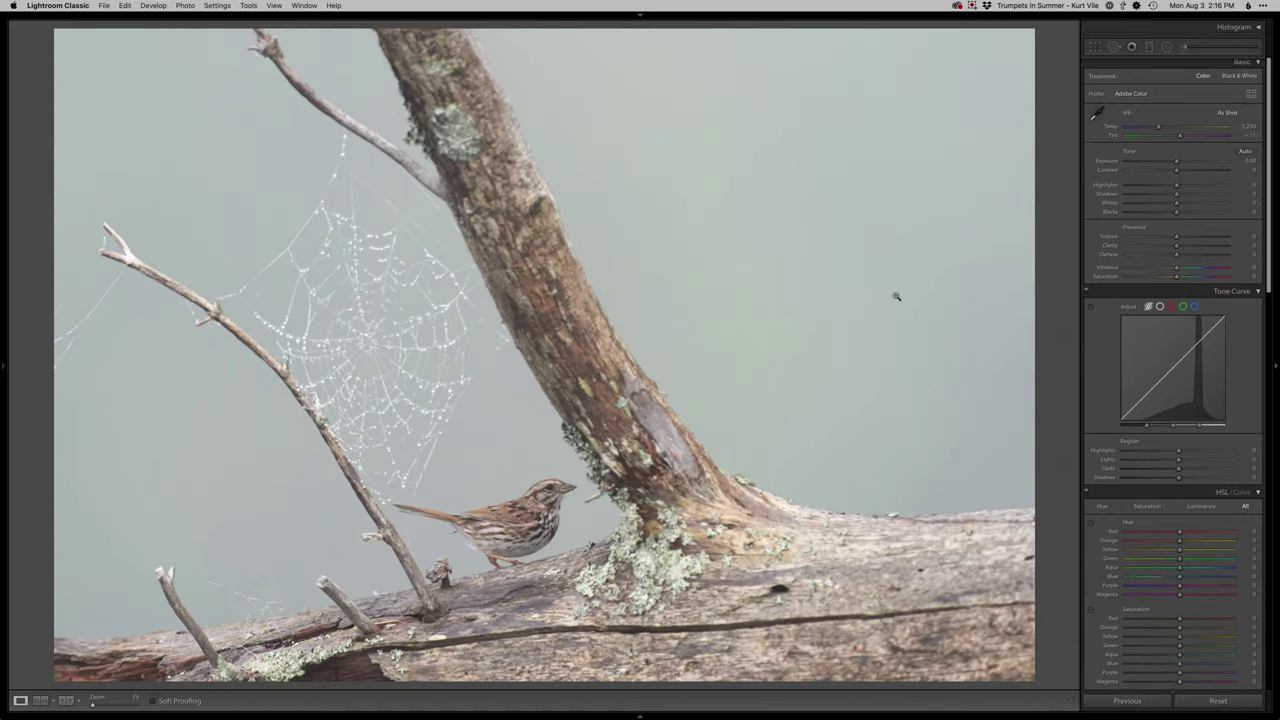
- Set Shadows to +40 and Blacks to -53 for the whole photo
{"action": "left_click", "coordinate": [1197, 194]}
- Add a slightly tilted graduated filter over the log with Exposure -0.26 and Highlights -54, with its transition near the bird
{"action": "key", "text": "m"}
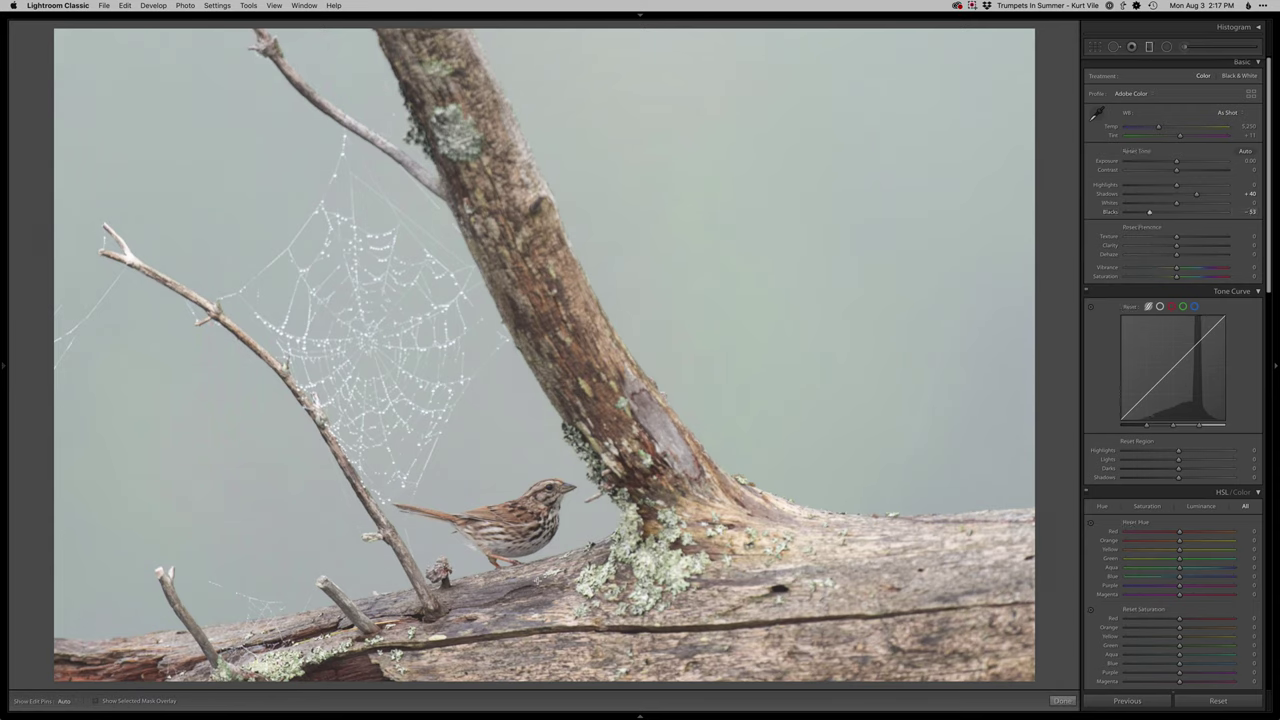
{"action": "left_click_drag", "start_coordinate": [548, 582], "coordinate": [528, 494]}
{"action": "left_click", "coordinate": [1150, 133]}
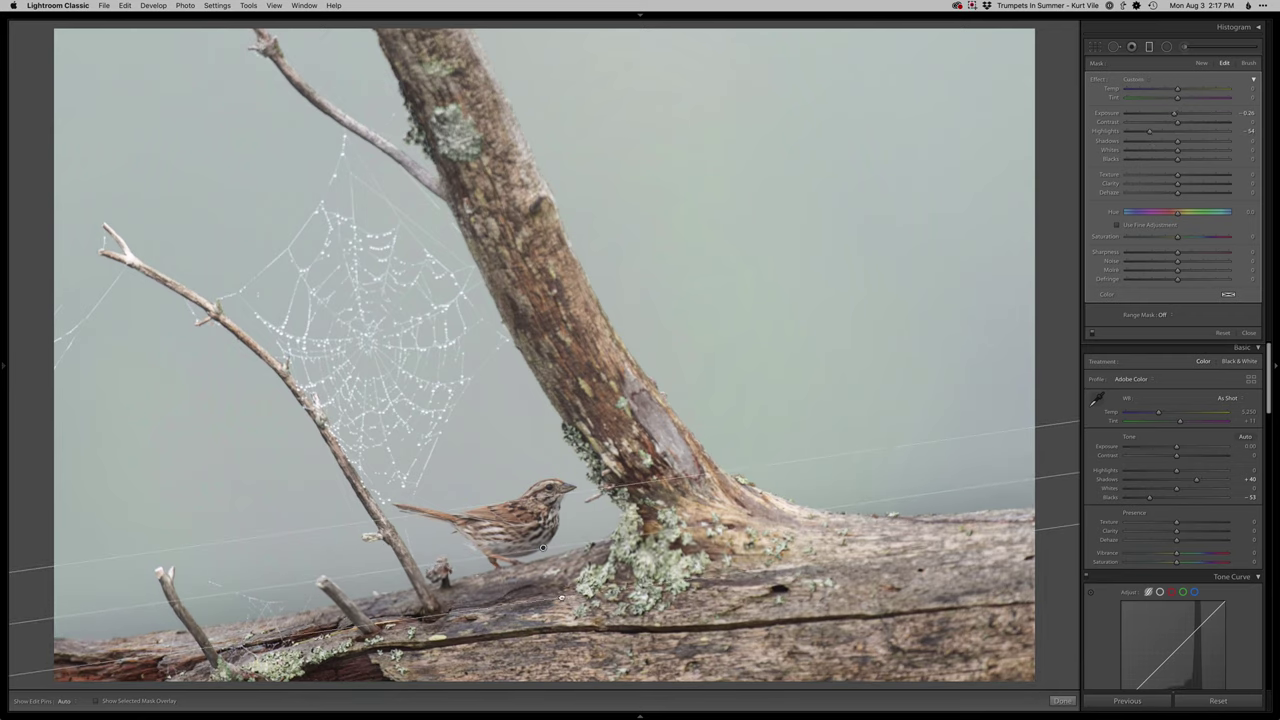
{"action": "left_click_drag", "start_coordinate": [562, 616], "coordinate": [563, 620]}
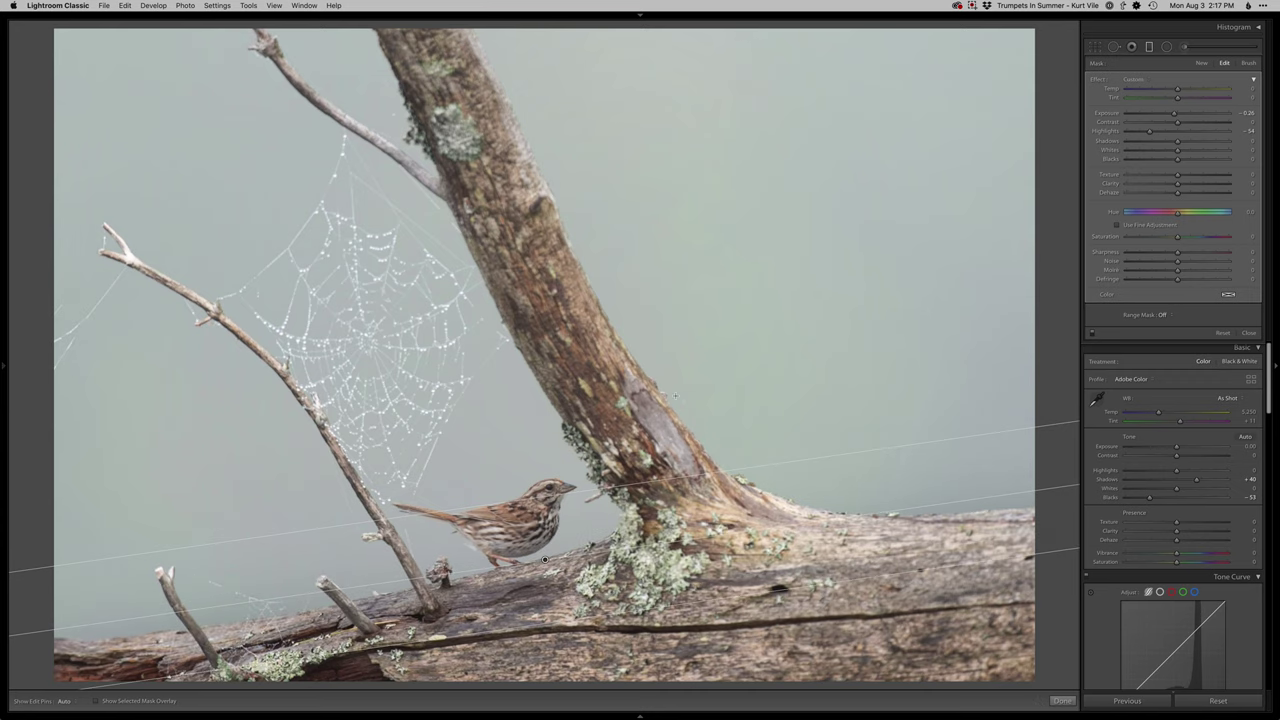
{"action": "key", "text": "m"}
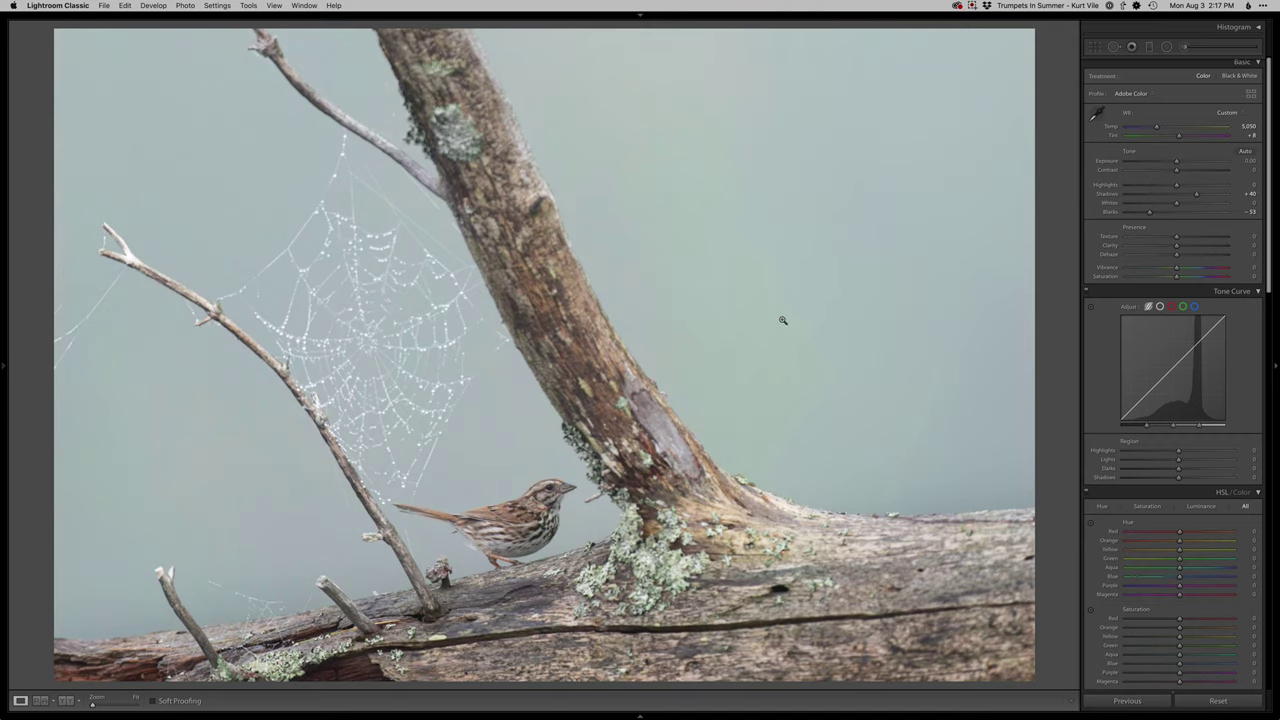
- Return the white balance to Temp 5,250 and Tint +11, and raise the tone curve's Lights to +10
{"action": "key", "text": "equal"}
{"action": "key", "text": "equal"}
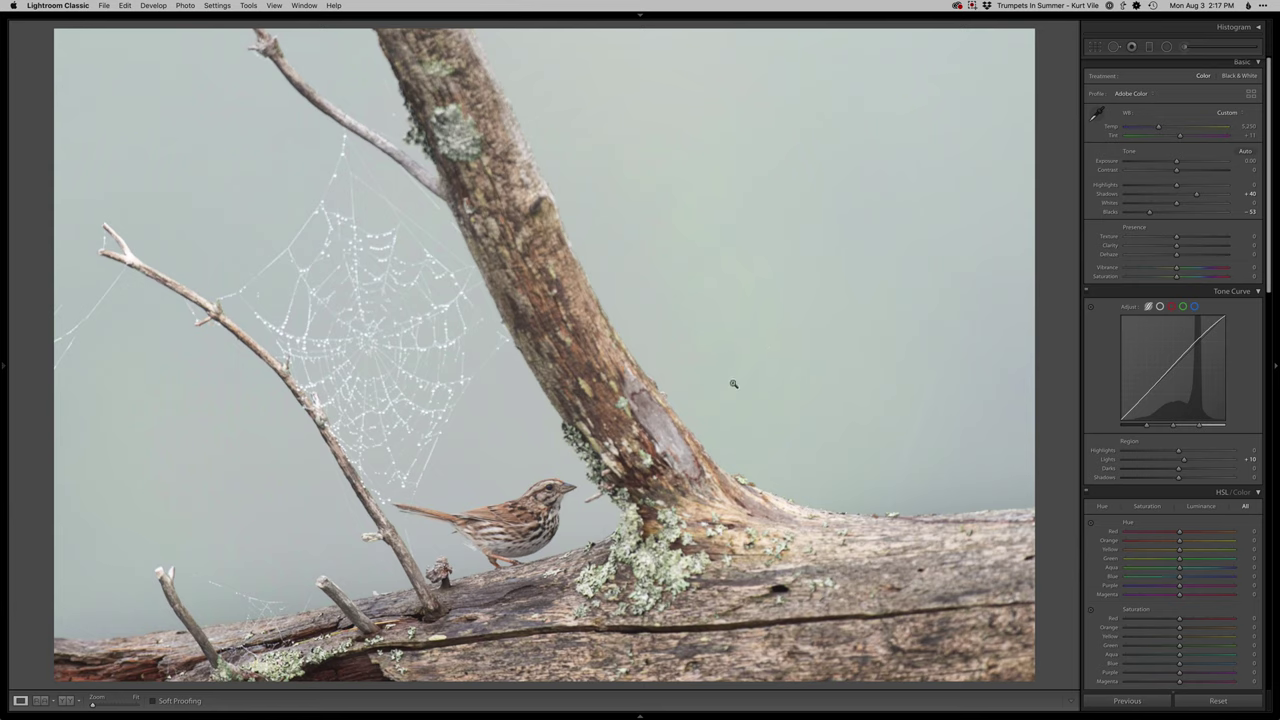
- Open the photo in Photoshop in full-screen mode and add an empty layer named Retouch above the background
{"action": "key", "text": "super+e"}
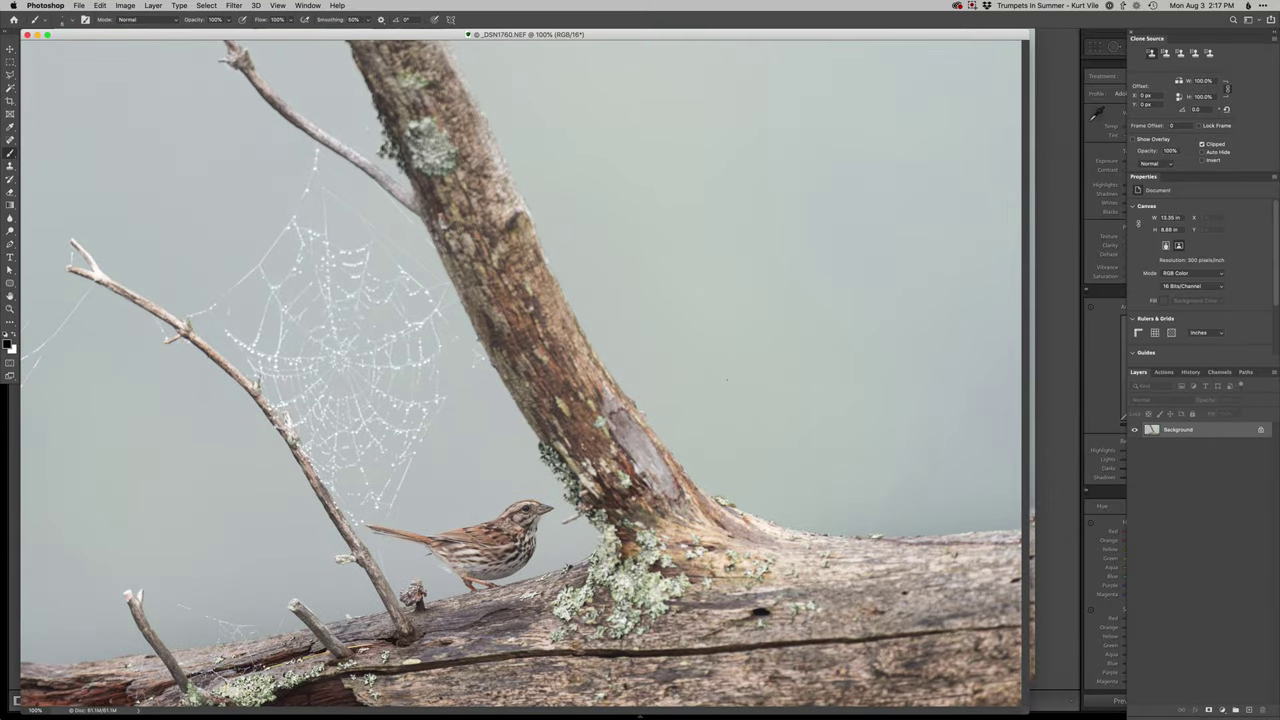
{"action": "key", "text": "f"}
{"action": "key", "text": "F2"}
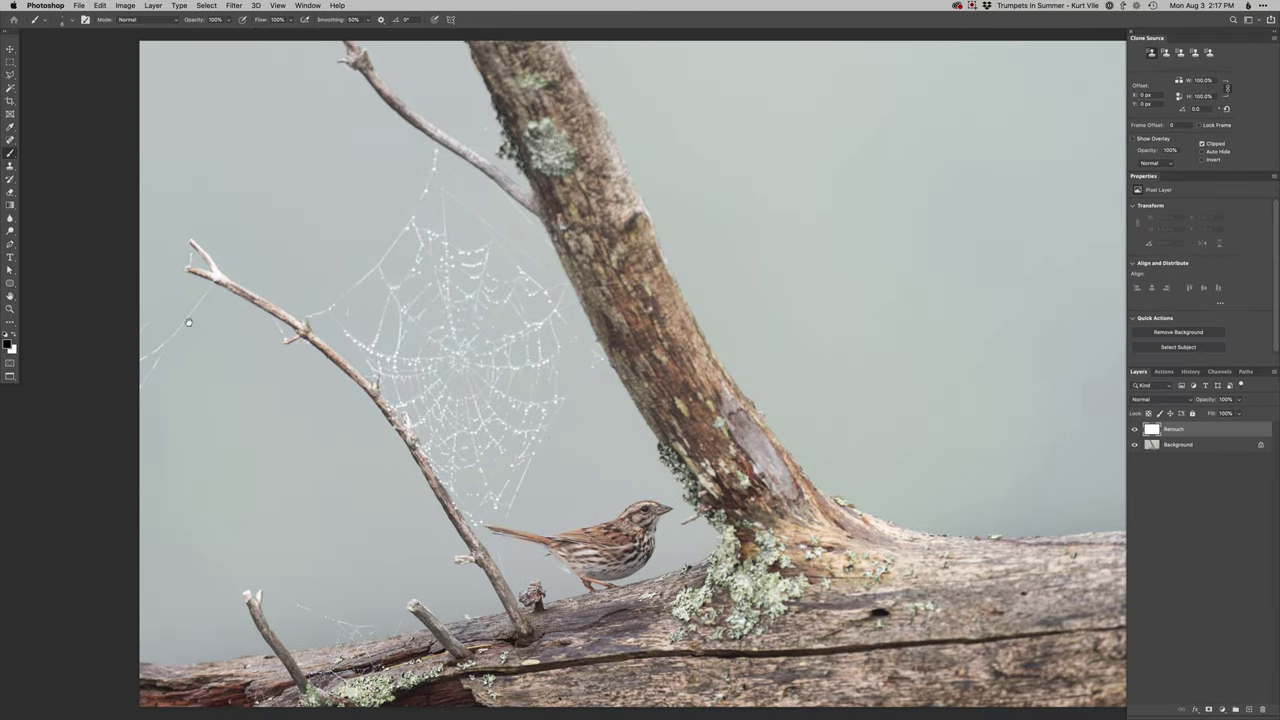
- Heal away the stray web threads between the forked twig and the photo's left edge with the Spot Healing Brush
{"action": "scroll", "coordinate": [180, 330], "scroll_direction": "up", "scroll_amount": 3}
{"action": "scroll", "coordinate": [196, 328], "scroll_direction": "left", "scroll_amount": 5}
{"action": "scroll", "coordinate": [196, 328], "scroll_direction": "up", "scroll_amount": 2}
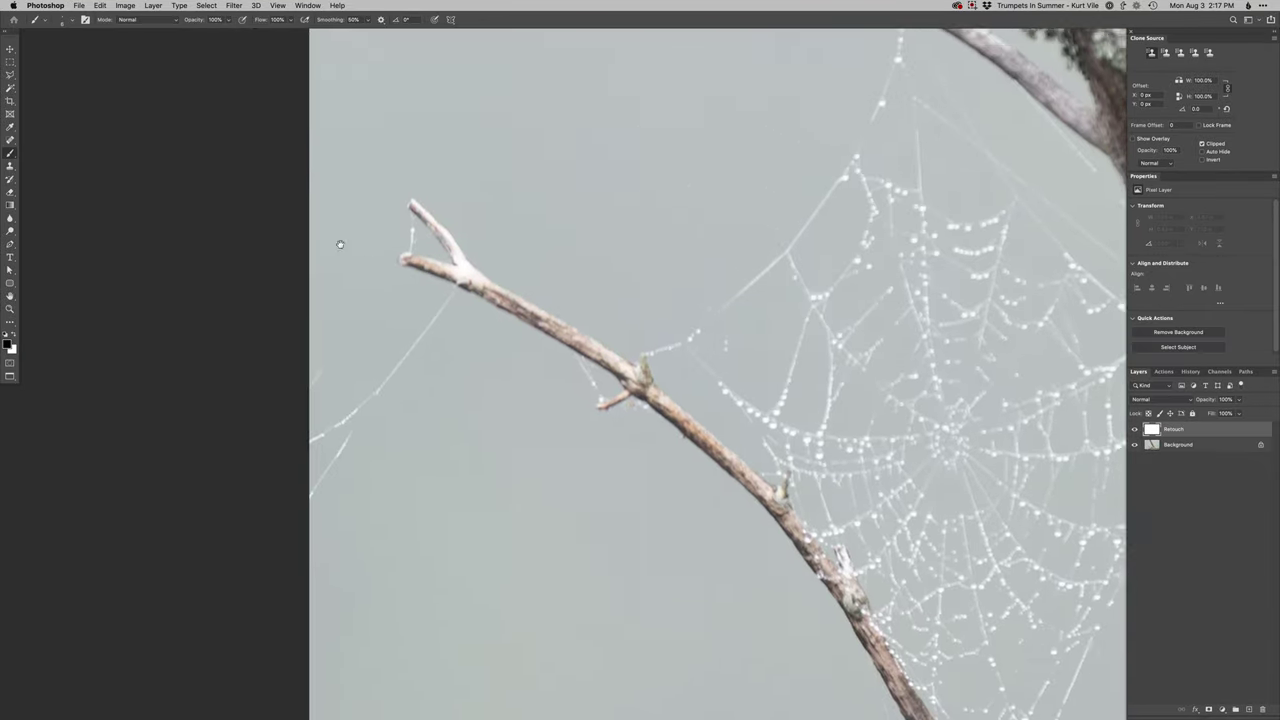
{"action": "key", "text": "j"}
{"action": "mouse_move", "coordinate": [450, 303]}
{"action": "left_mouse_down"}
{"action": "mouse_move", "coordinate": [425, 301]}
{"action": "mouse_move", "coordinate": [380, 371]}
{"action": "mouse_move", "coordinate": [361, 407]}
{"action": "mouse_move", "coordinate": [364, 456]}
{"action": "mouse_move", "coordinate": [508, 299]}
{"action": "left_mouse_up"}
{"action": "left_click_drag", "start_coordinate": [398, 442], "coordinate": [362, 520]}
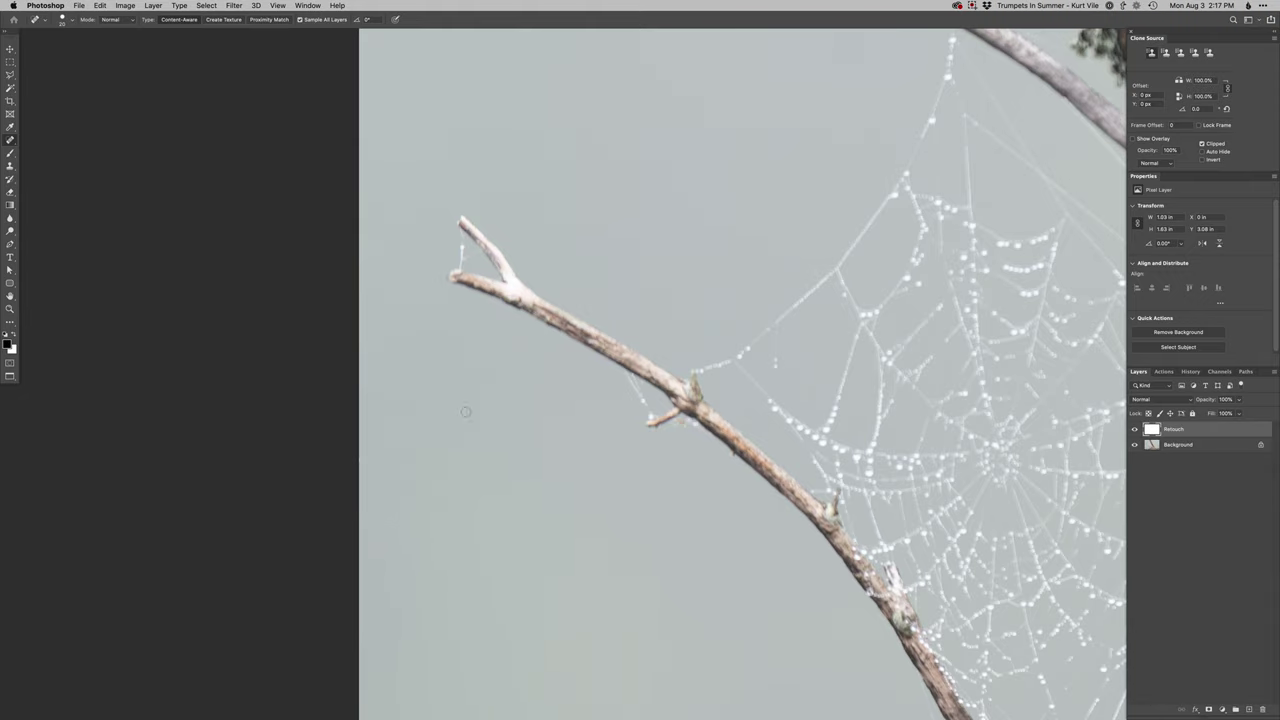
- Heal away the small twig sticking out from the trunk in front of the bird's beak
{"action": "left_click", "coordinate": [727, 484], "text": "alt"}
{"action": "left_click", "coordinate": [727, 490], "text": "alt"}
{"action": "left_click", "coordinate": [726, 505], "text": "alt"}
{"action": "left_click_drag", "start_coordinate": [723, 523], "coordinate": [531, 417]}
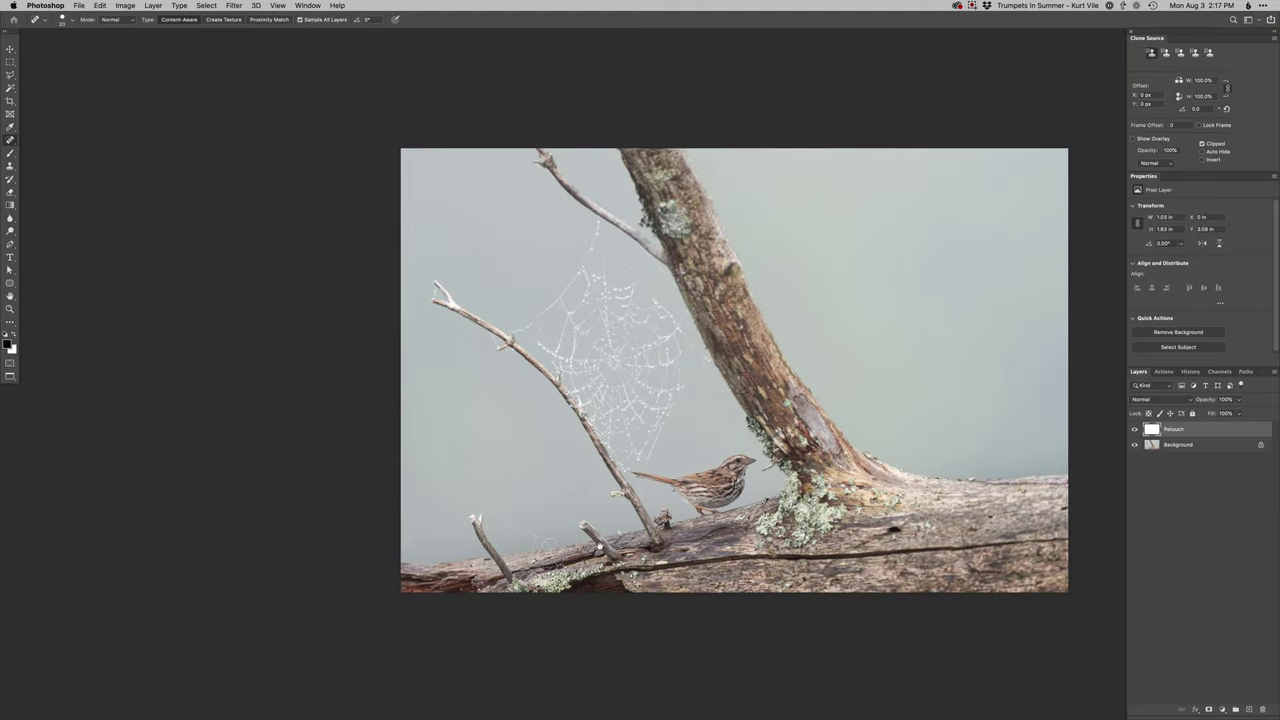
{"action": "left_click", "coordinate": [765, 474], "text": "super"}
{"action": "left_click", "coordinate": [765, 474], "text": "super"}
{"action": "left_click", "coordinate": [765, 474], "text": "super"}
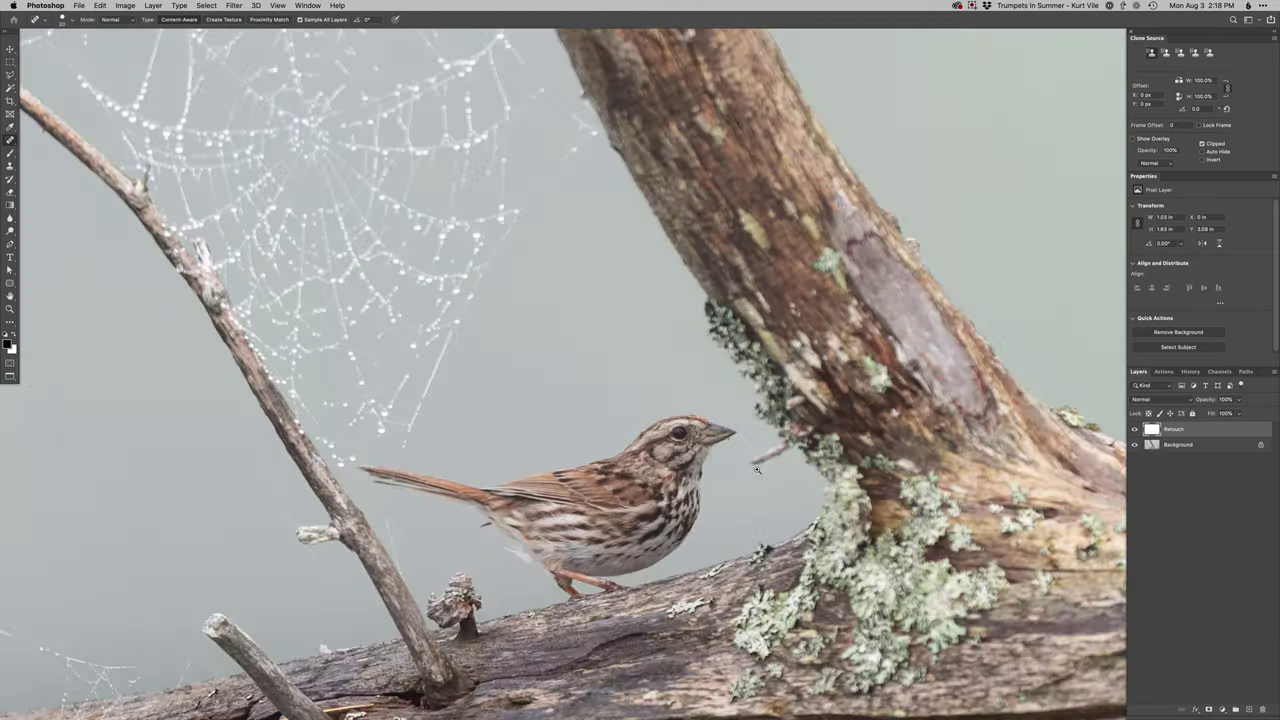
{"action": "left_click_drag", "start_coordinate": [753, 462], "coordinate": [786, 448]}
{"action": "left_click", "coordinate": [754, 447], "text": "alt"}
{"action": "left_click", "coordinate": [762, 457], "text": "super"}
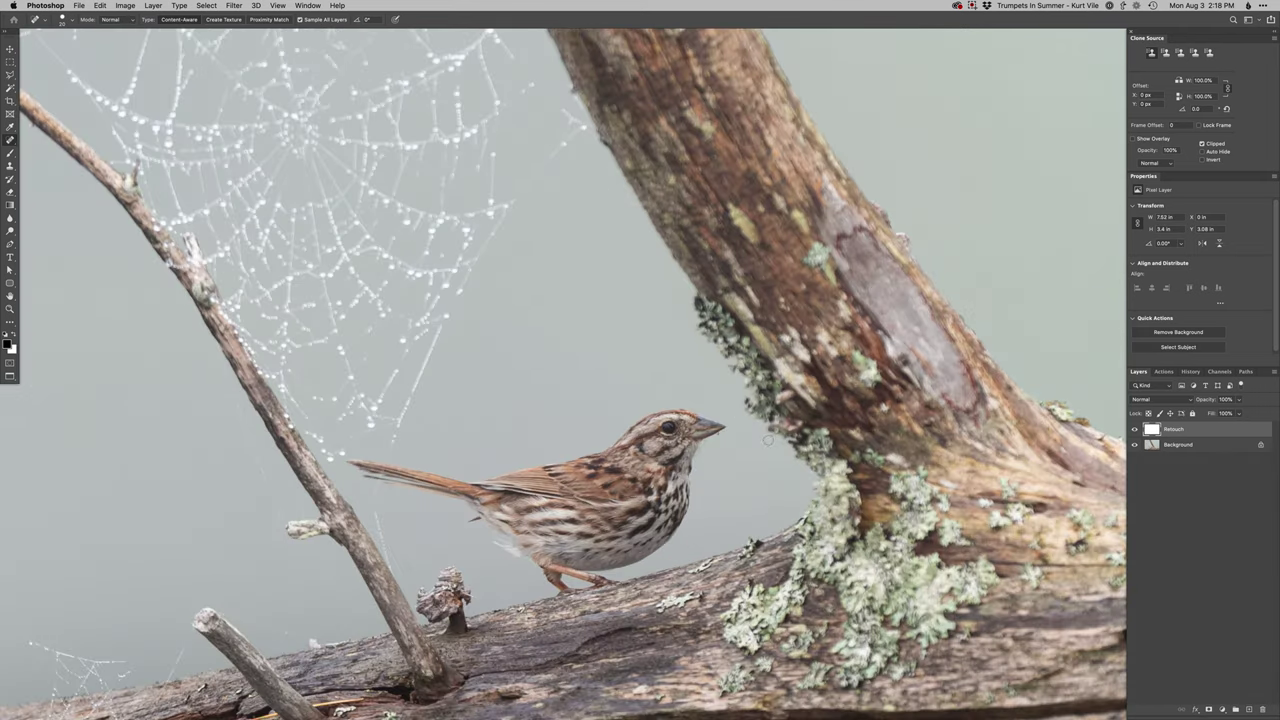
{"action": "left_click_drag", "start_coordinate": [742, 454], "coordinate": [774, 438]}
- Heal away the small stray feather below the base of the bird's tail
{"action": "key", "text": "super+0"}
{"action": "left_click", "coordinate": [607, 478]}
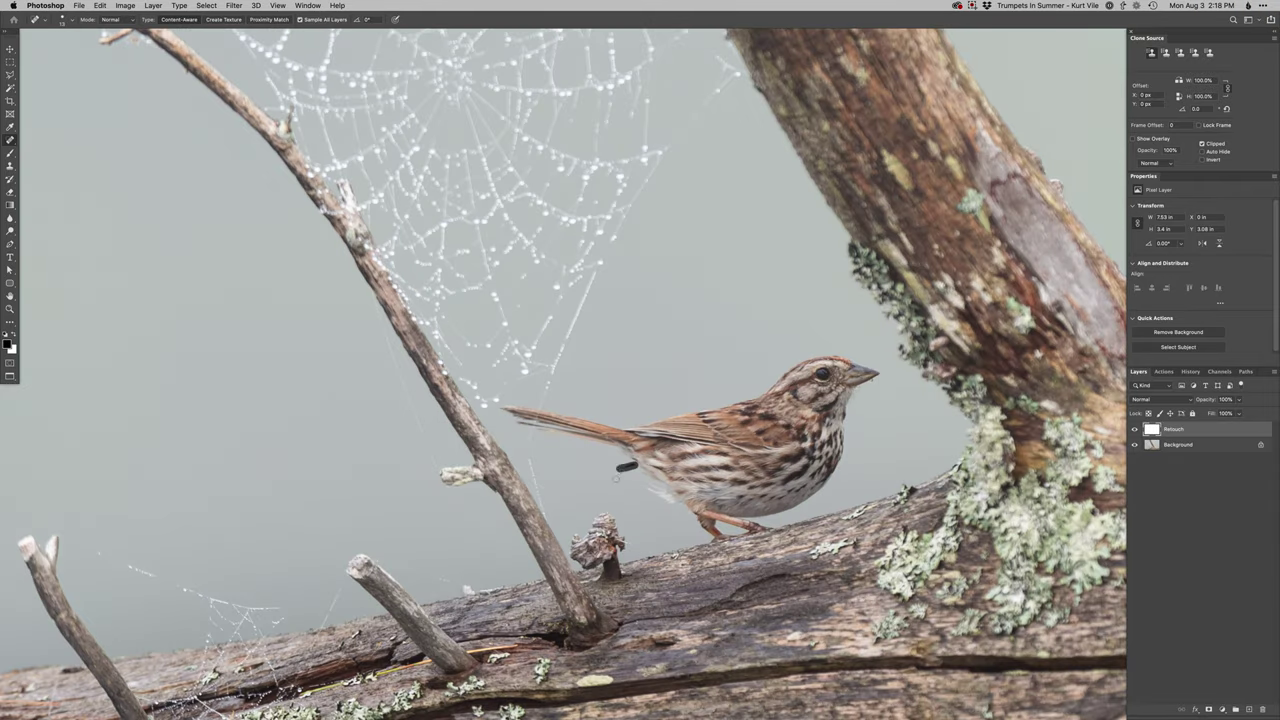
{"action": "key", "text": "super+0"}
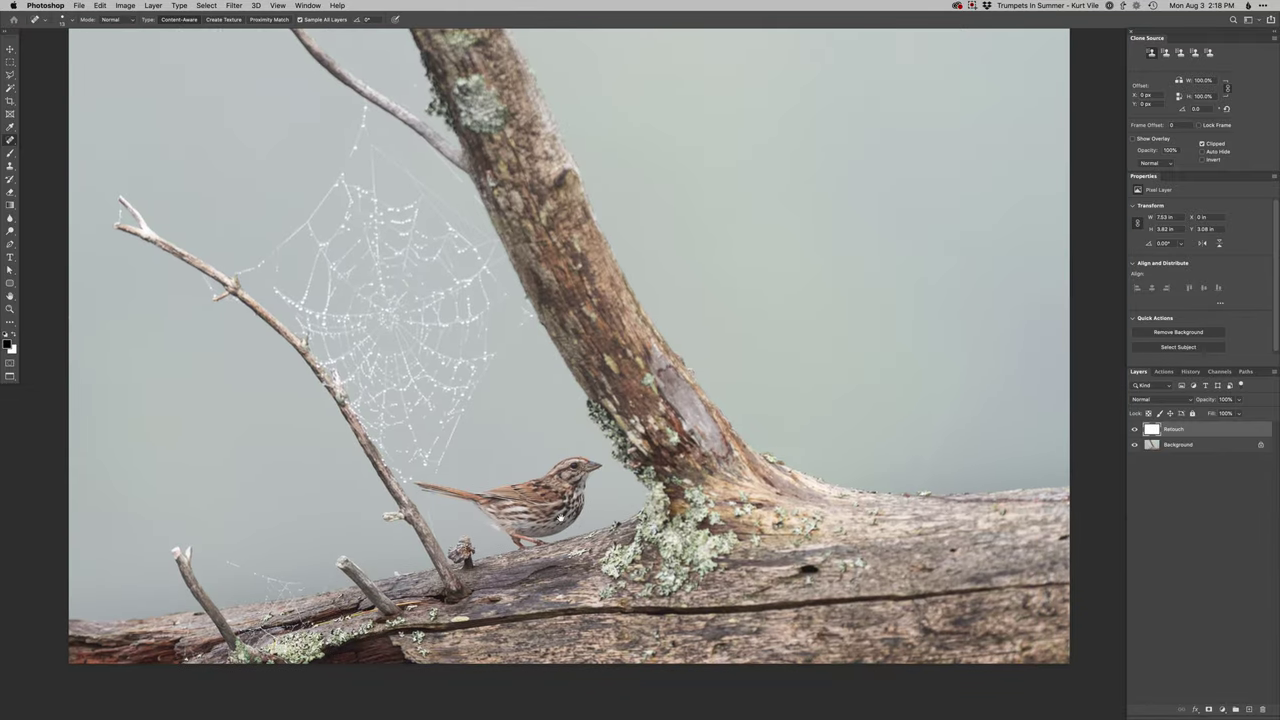
{"action": "left_click_drag", "start_coordinate": [584, 498], "coordinate": [603, 532]}
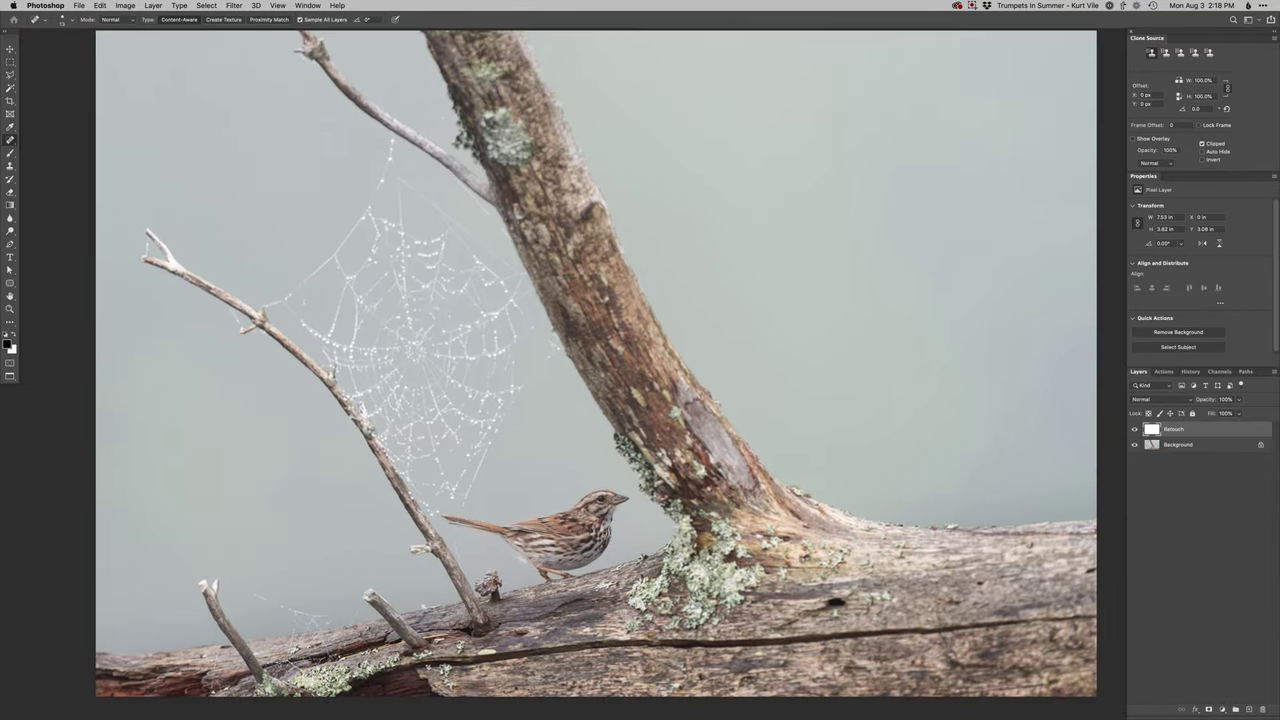
- Add a Curves adjustment layer that lifts the highlights while holding down the shadows, and invert its mask to black
{"action": "key", "text": "super+shift+m"}
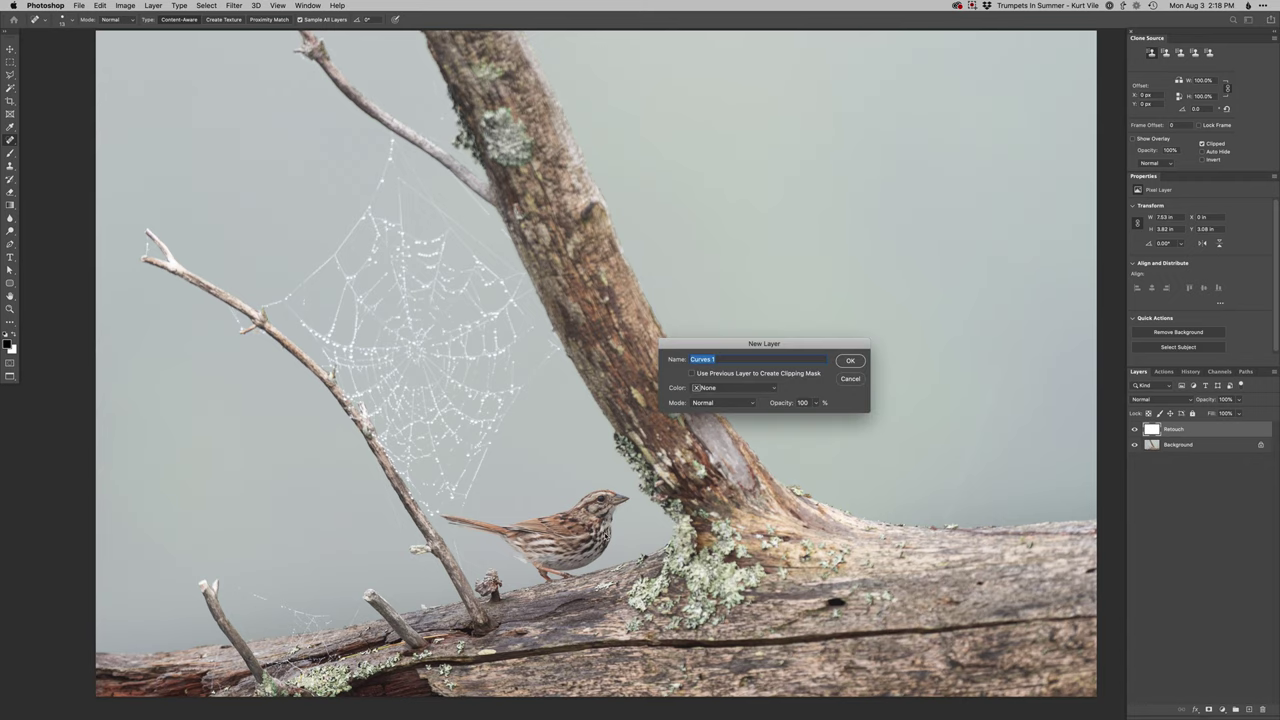
{"action": "key", "text": "Return"}
{"action": "left_click_drag", "start_coordinate": [1240, 254], "coordinate": [1231, 252]}
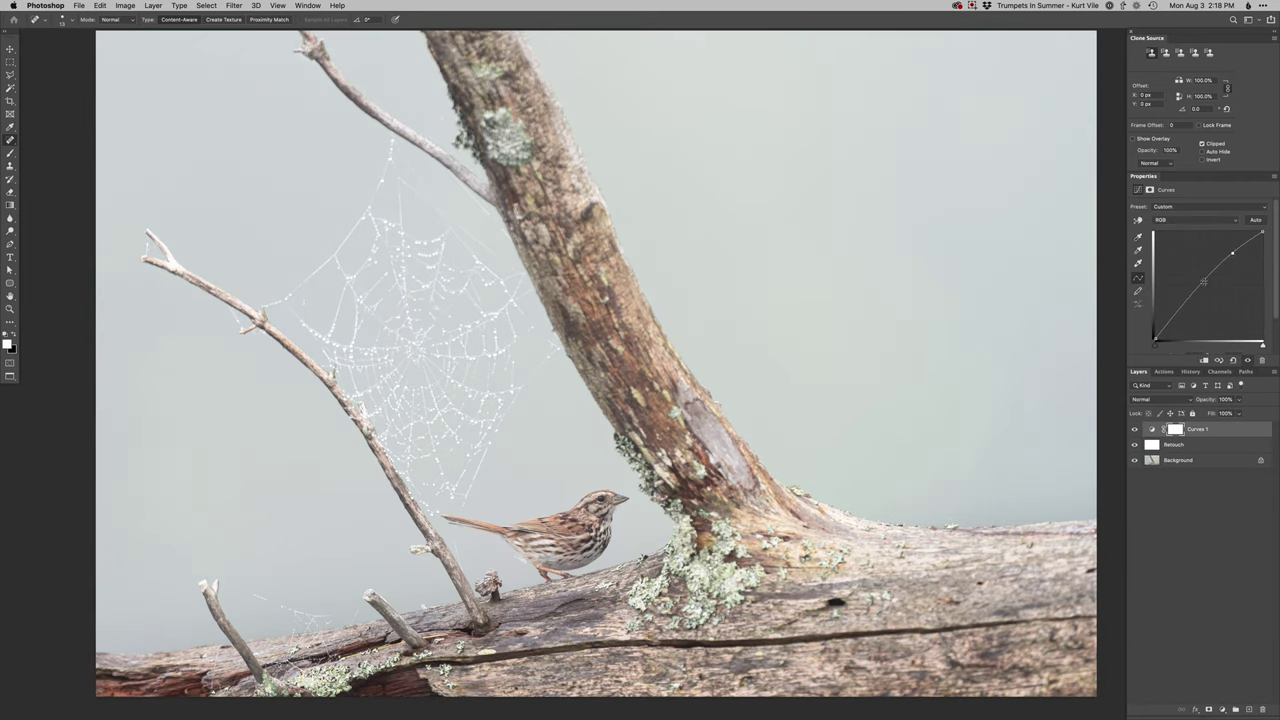
{"action": "left_click", "coordinate": [1180, 310]}
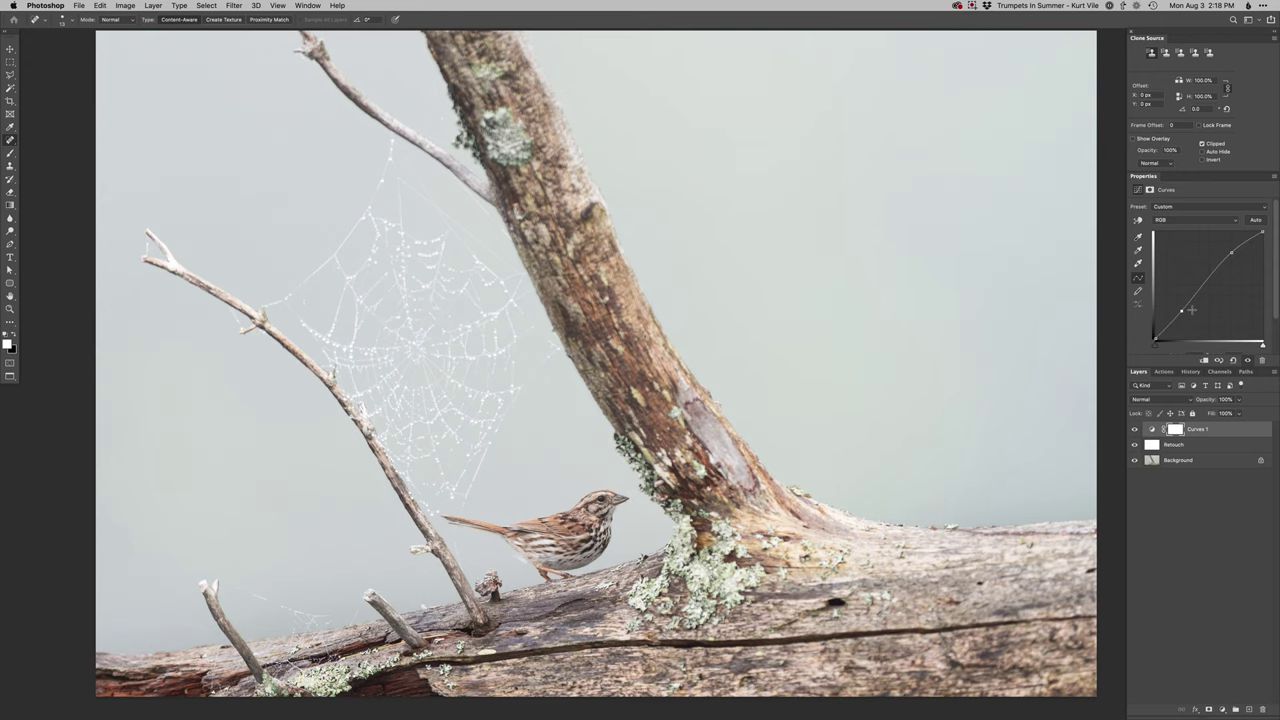
{"action": "left_click_drag", "start_coordinate": [1181, 311], "coordinate": [1183, 313]}
{"action": "key", "text": "super+i"}
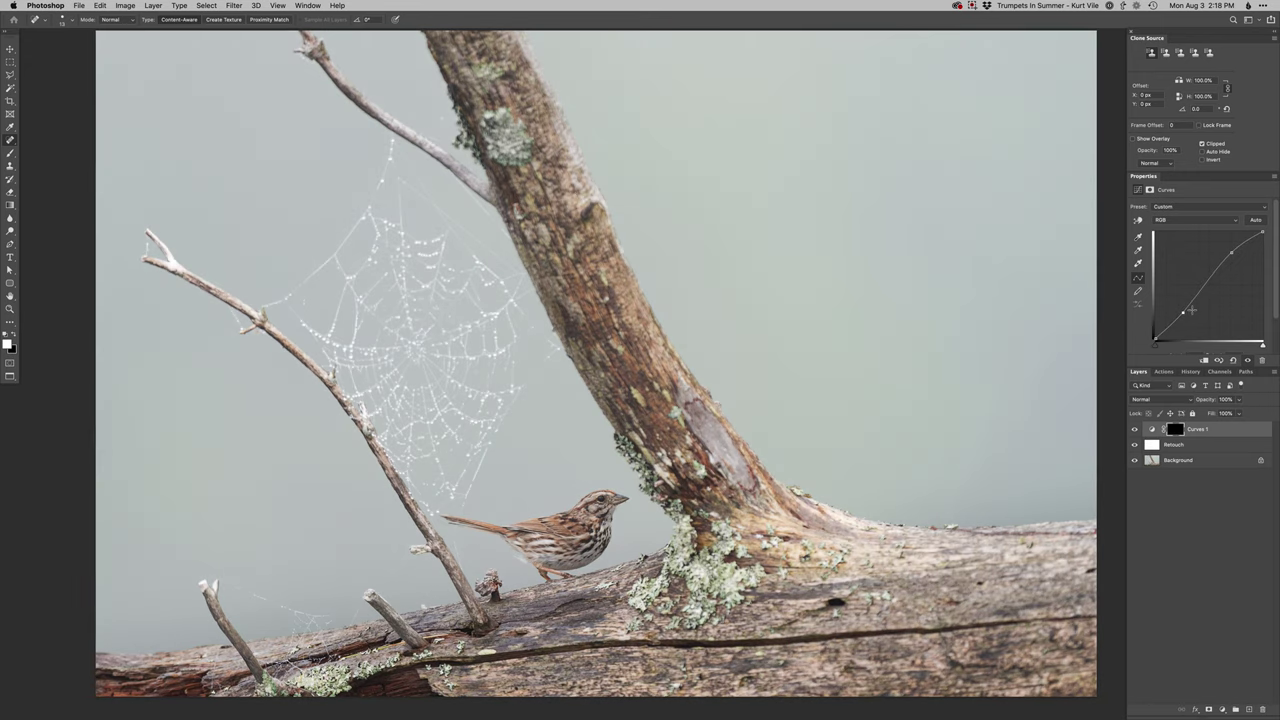
- Paint the Curves effect onto the bird's head and body in the mask using a soft white brush
{"action": "left_click_drag", "start_coordinate": [598, 487], "coordinate": [724, 437]}
{"action": "key", "text": "b"}
{"action": "right_click", "coordinate": [652, 456]}
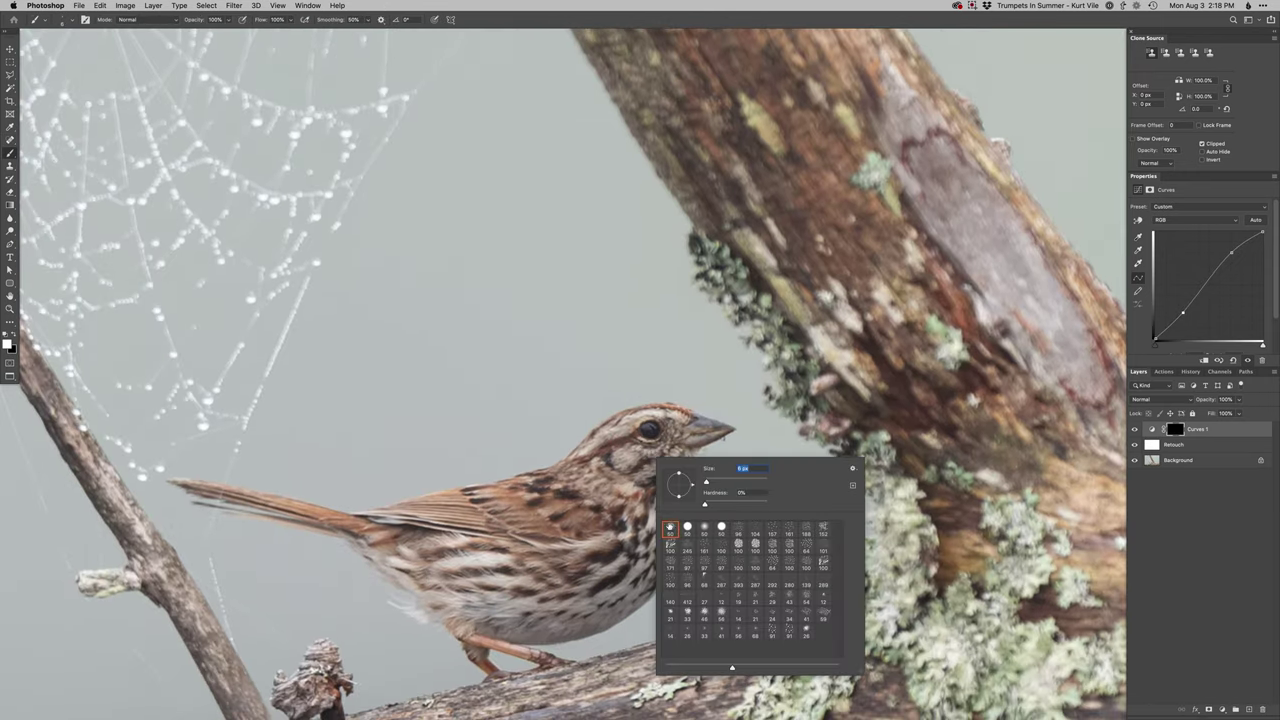
{"action": "left_click", "coordinate": [672, 525]}
{"action": "left_click_drag", "start_coordinate": [626, 502], "coordinate": [612, 502]}
{"action": "mouse_move", "coordinate": [680, 433]}
{"action": "left_mouse_down"}
{"action": "mouse_move", "coordinate": [650, 435]}
{"action": "mouse_move", "coordinate": [620, 530]}
{"action": "mouse_move", "coordinate": [632, 556]}
{"action": "mouse_move", "coordinate": [539, 515]}
{"action": "mouse_move", "coordinate": [529, 495]}
{"action": "mouse_move", "coordinate": [395, 555]}
{"action": "mouse_move", "coordinate": [545, 612]}
{"action": "left_mouse_up"}
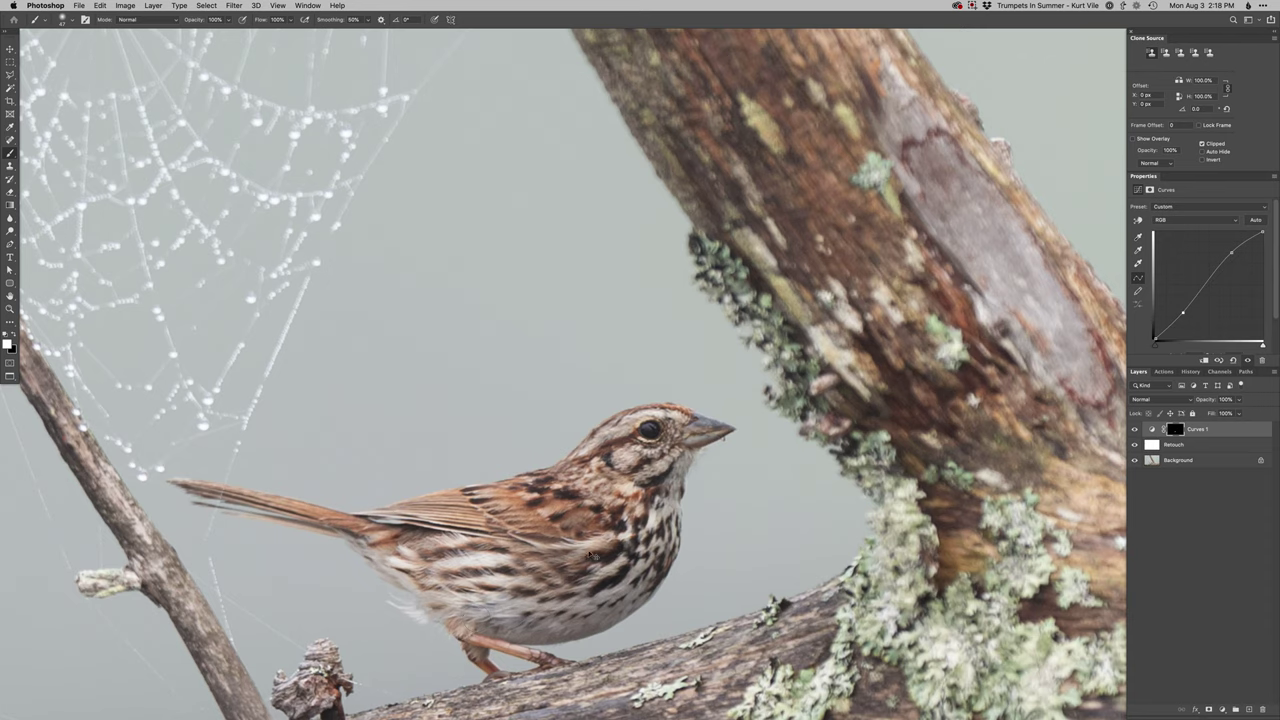
- Add a brightening Curves layer named Dodge with a black mask and paint the bird's eye lighter
{"action": "key", "text": "F2"}
{"action": "left_click_drag", "start_coordinate": [661, 433], "coordinate": [631, 435]}
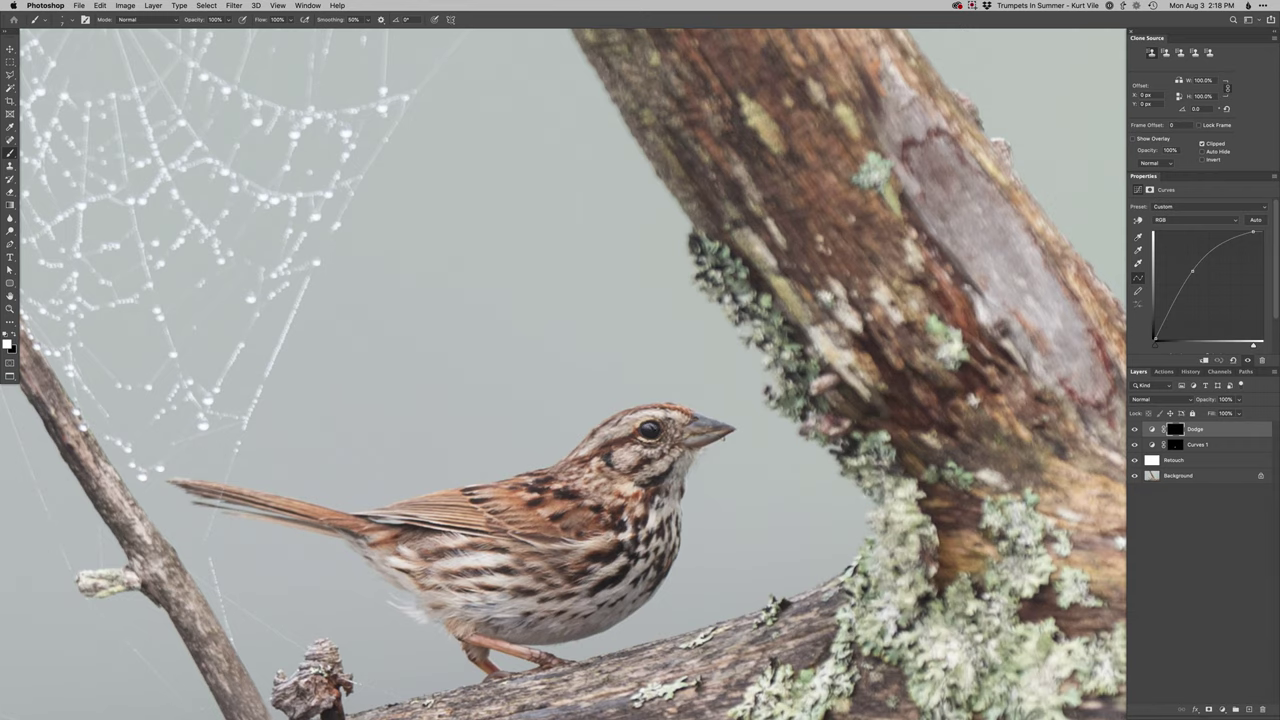
{"action": "key", "text": "x"}
{"action": "key", "text": "super+0"}
{"action": "left_click_drag", "start_coordinate": [670, 495], "coordinate": [600, 521]}
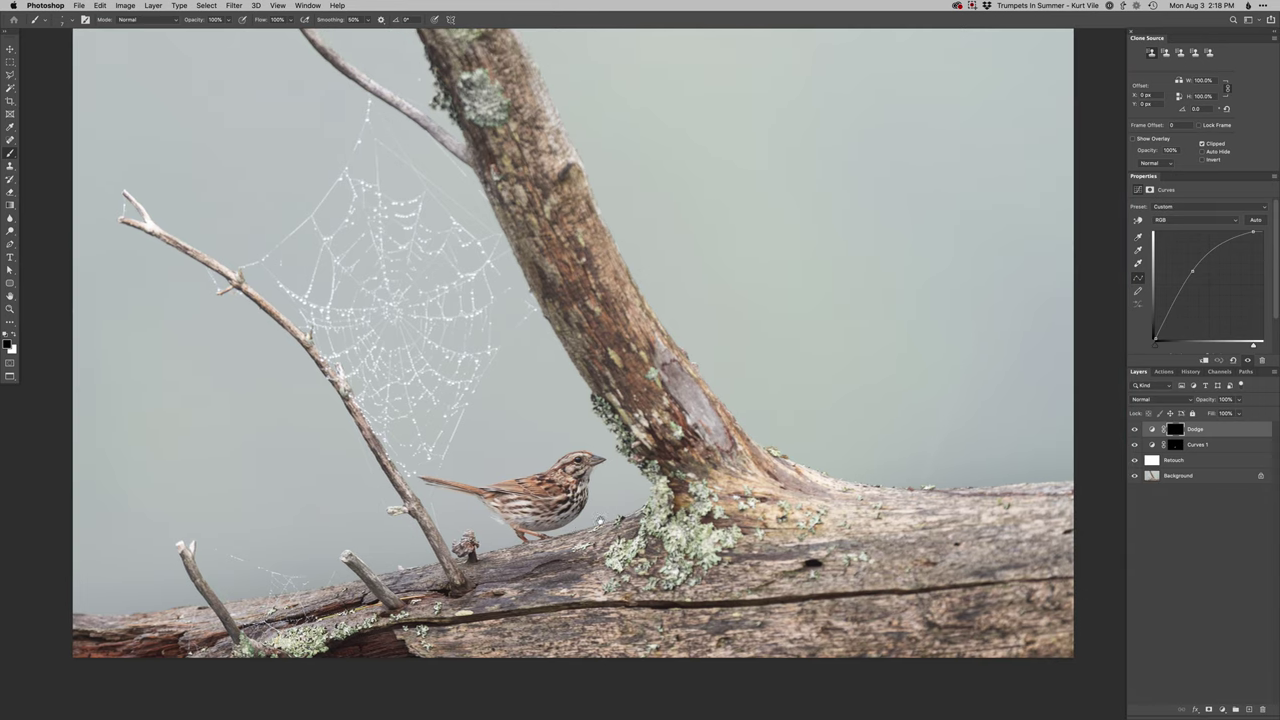
- Compare the photo with and without the Dodge layer
{"action": "left_click", "coordinate": [1135, 431]}
{"action": "left_click", "coordinate": [1135, 431]}
{"action": "left_click", "coordinate": [1135, 431]}
{"action": "scroll", "coordinate": [454, 521], "scroll_direction": "up", "scroll_amount": 3}
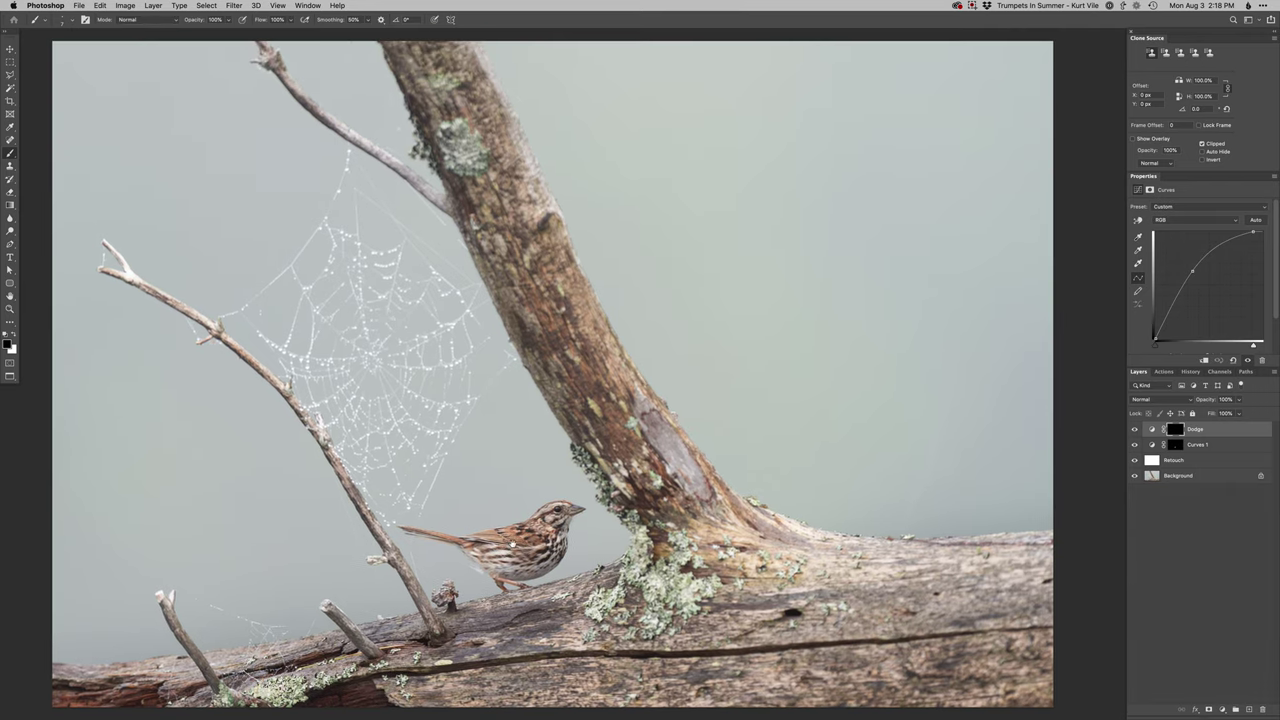
- Add a Curves adjustment layer with an S-shaped contrast curve above Dodge and invert its mask to black
{"action": "key", "text": "super+m"}
{"action": "key", "text": "Return"}
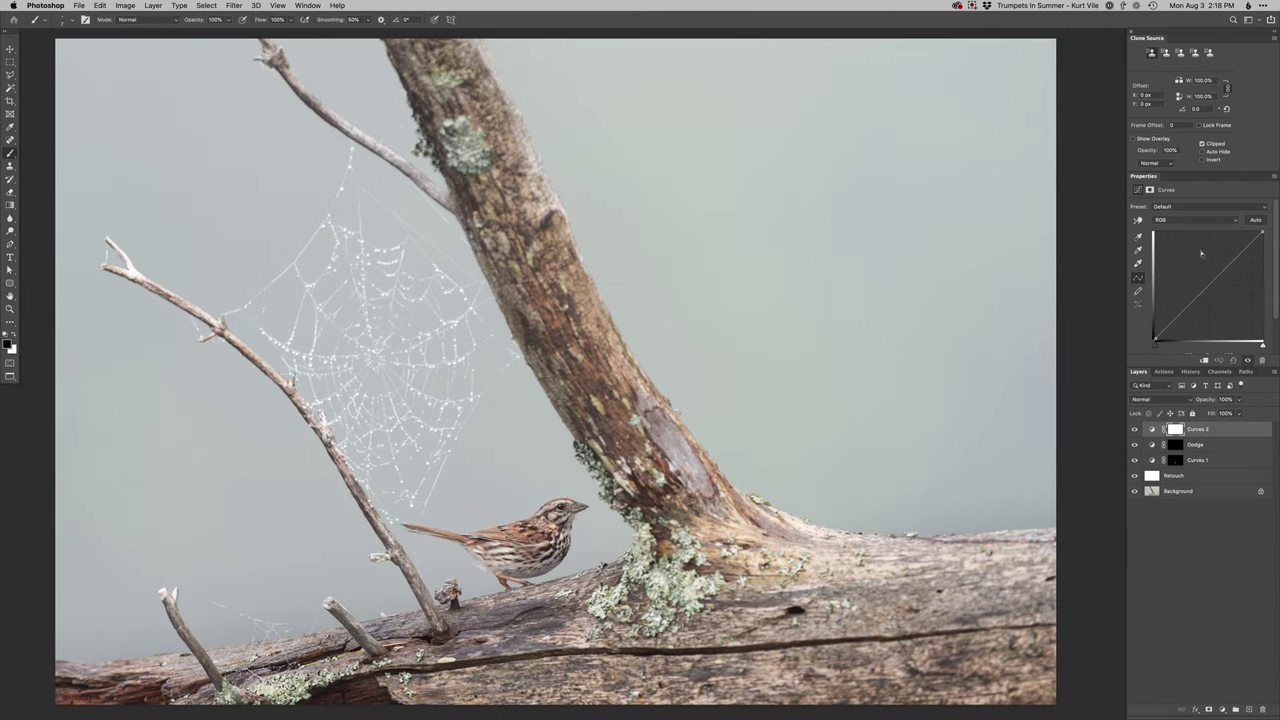
{"action": "left_click_drag", "start_coordinate": [1199, 296], "coordinate": [1204, 303]}
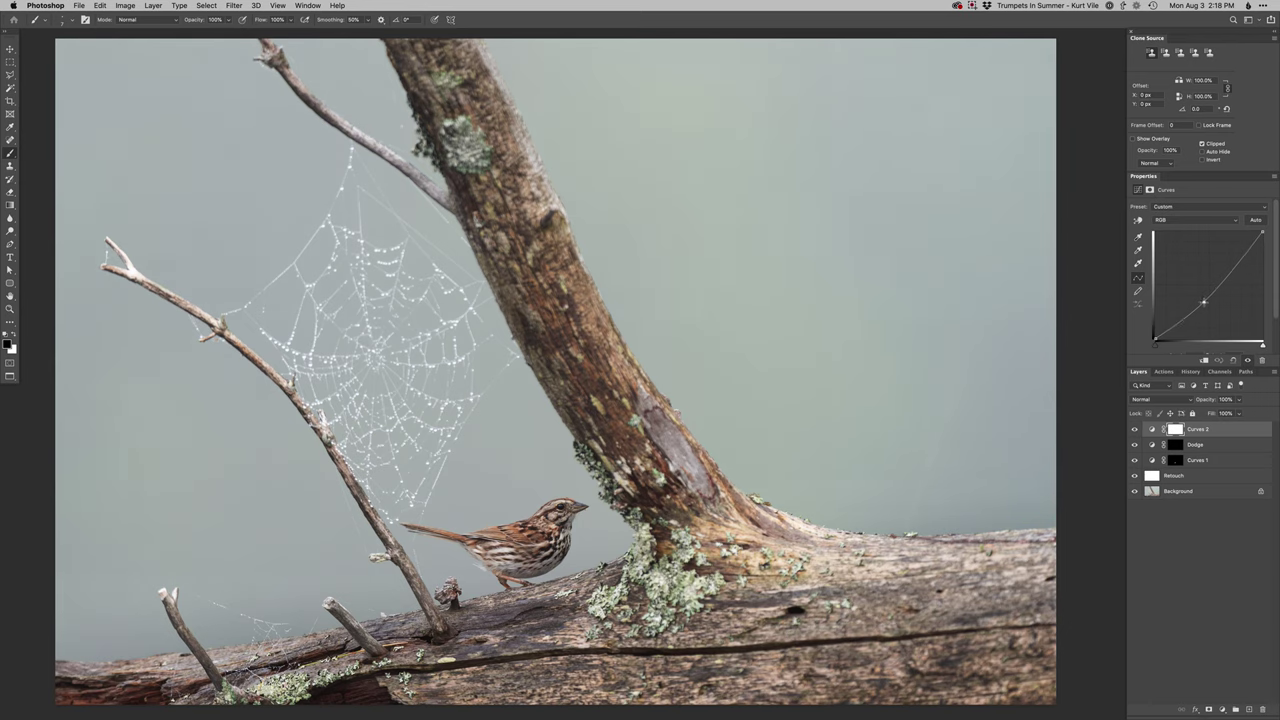
{"action": "left_click_drag", "start_coordinate": [1241, 256], "coordinate": [1240, 254]}
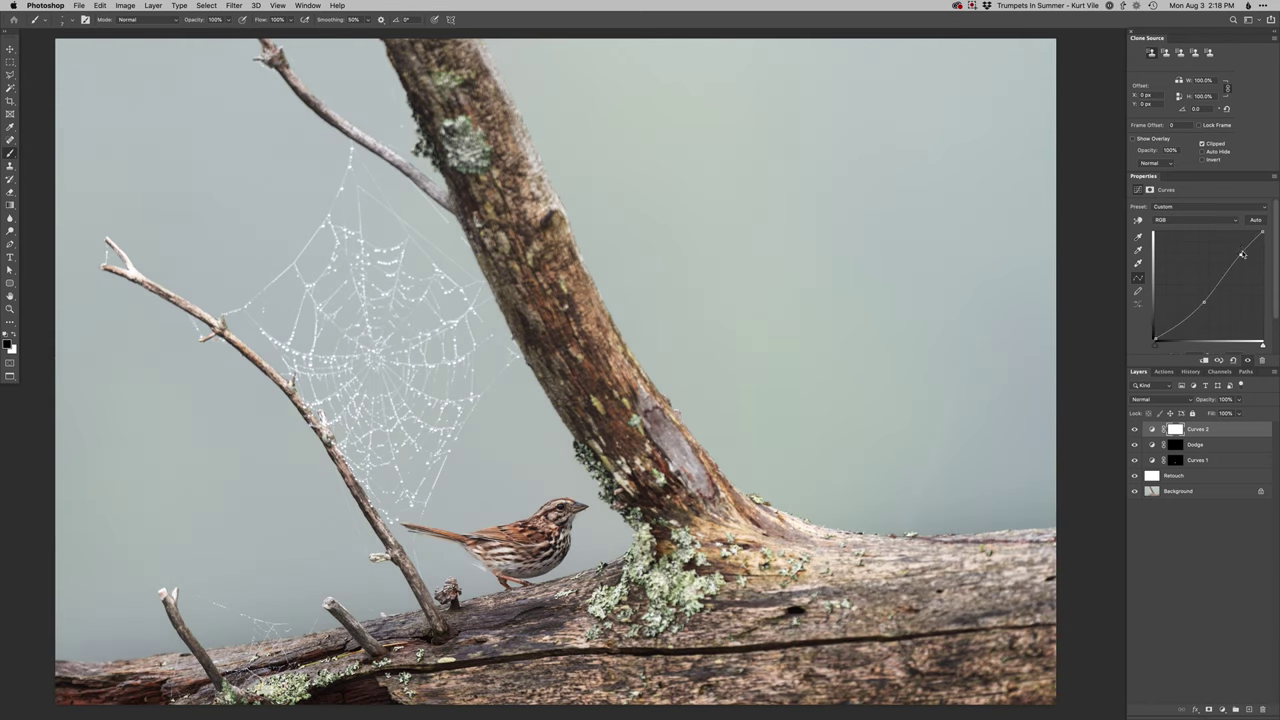
{"action": "key", "text": "super+i"}
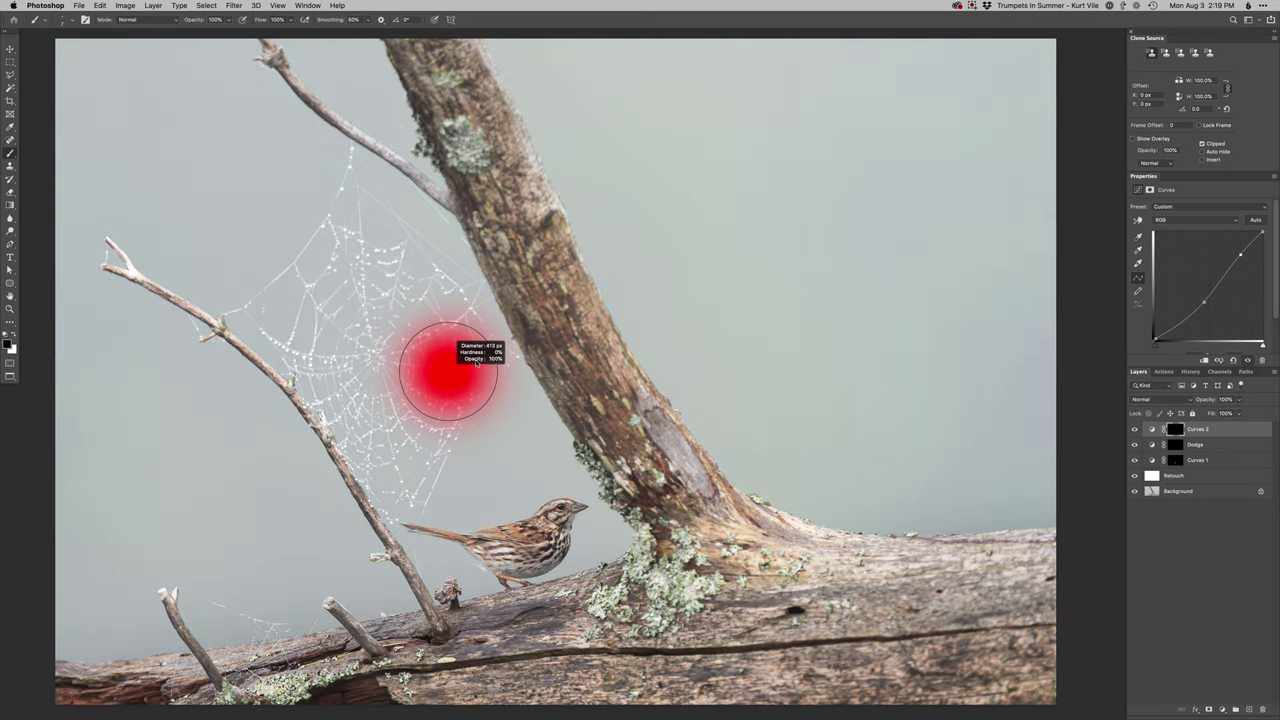
- Paint white with a large soft brush in the contrast Curves mask over the background on both sides of the trunk
{"action": "key", "text": "super+minus"}
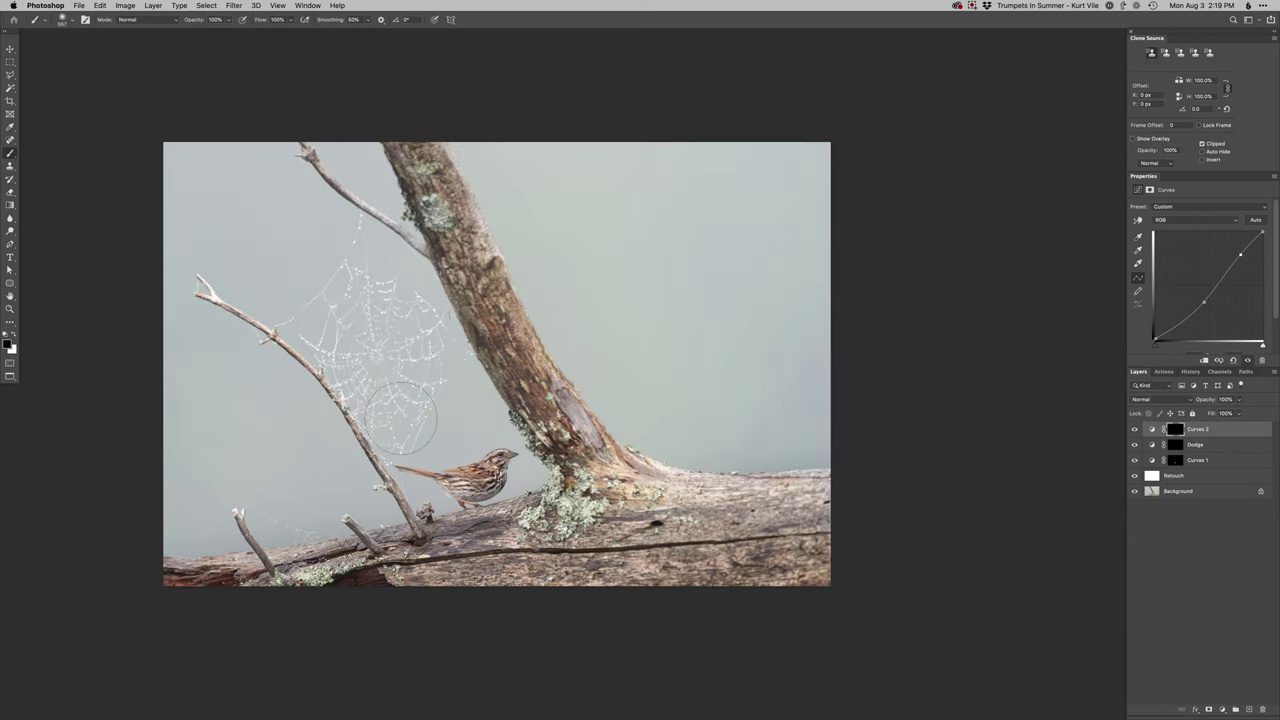
{"action": "key", "text": "x"}
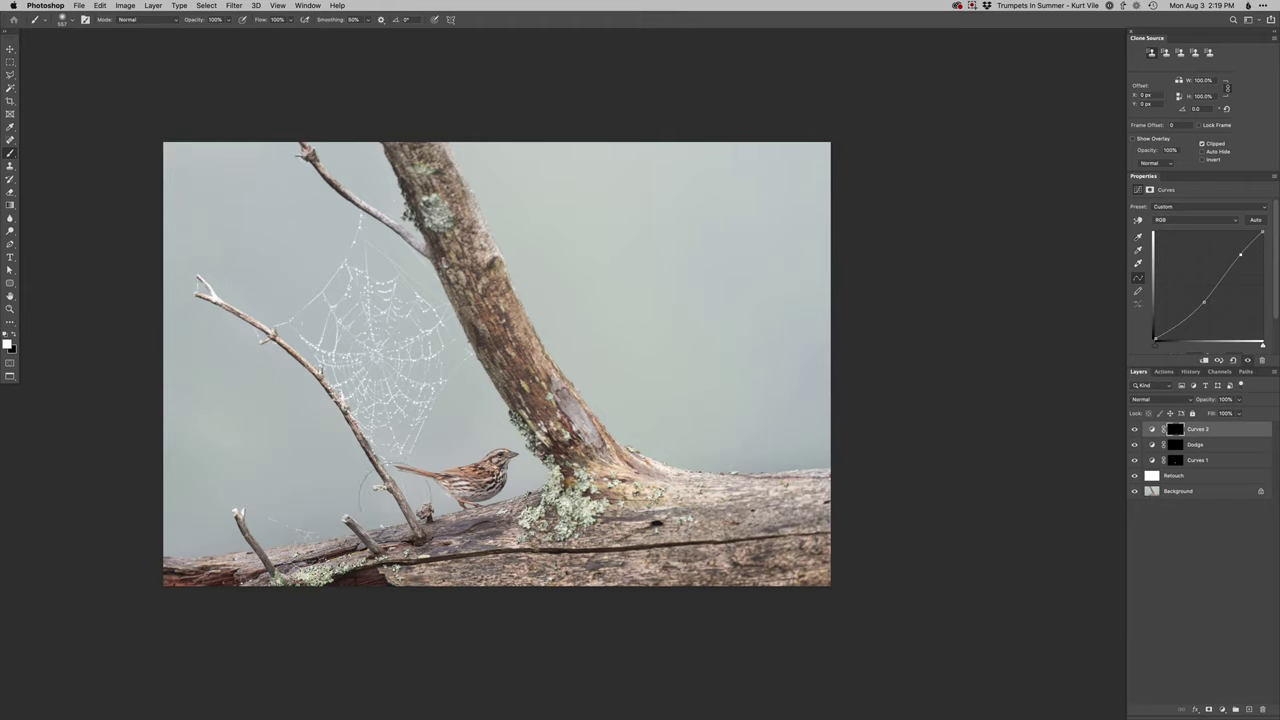
{"action": "left_click_drag", "start_coordinate": [325, 238], "coordinate": [340, 227]}
{"action": "mouse_move", "coordinate": [790, 155]}
{"action": "left_mouse_down"}
{"action": "mouse_move", "coordinate": [863, 134]}
{"action": "mouse_move", "coordinate": [850, 142]}
{"action": "left_mouse_up"}
{"action": "left_click_drag", "start_coordinate": [411, 340], "coordinate": [392, 340]}
- Compare the background with and without the contrast Curves layer
{"action": "left_click", "coordinate": [1134, 429]}
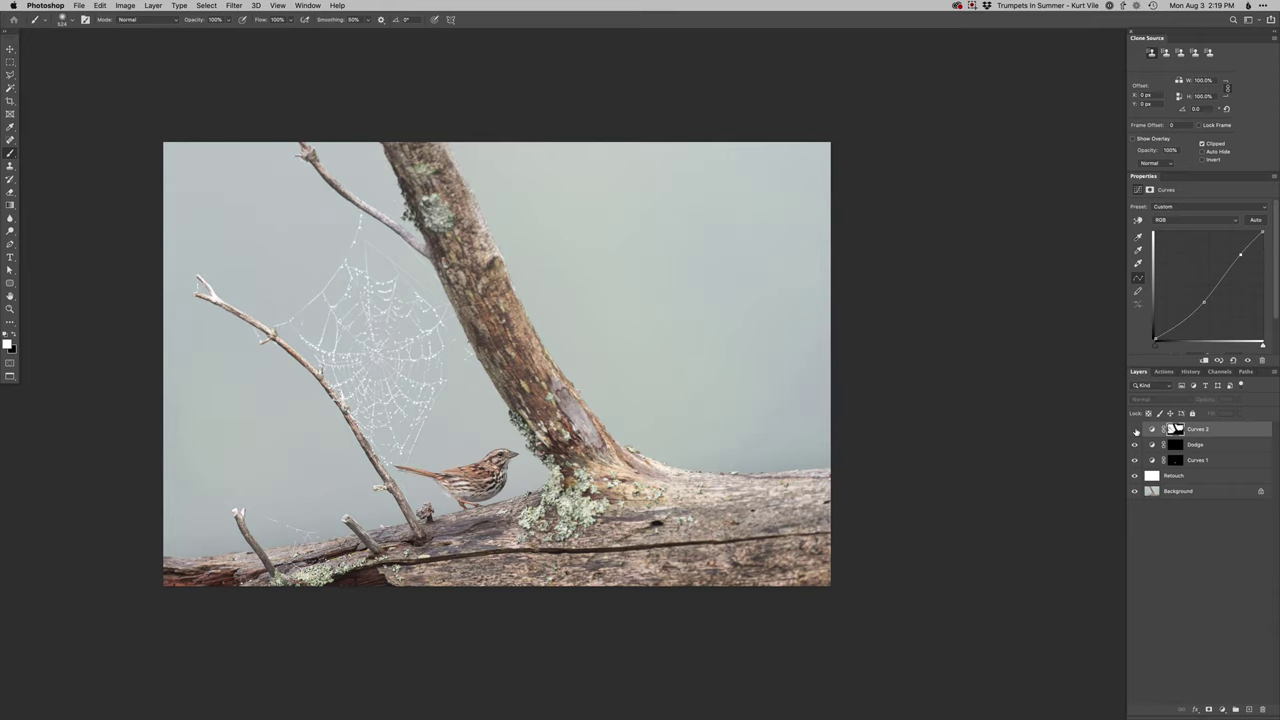
{"action": "left_click", "coordinate": [1134, 429]}
{"action": "left_click", "coordinate": [1134, 429]}
{"action": "left_click", "coordinate": [1134, 429]}
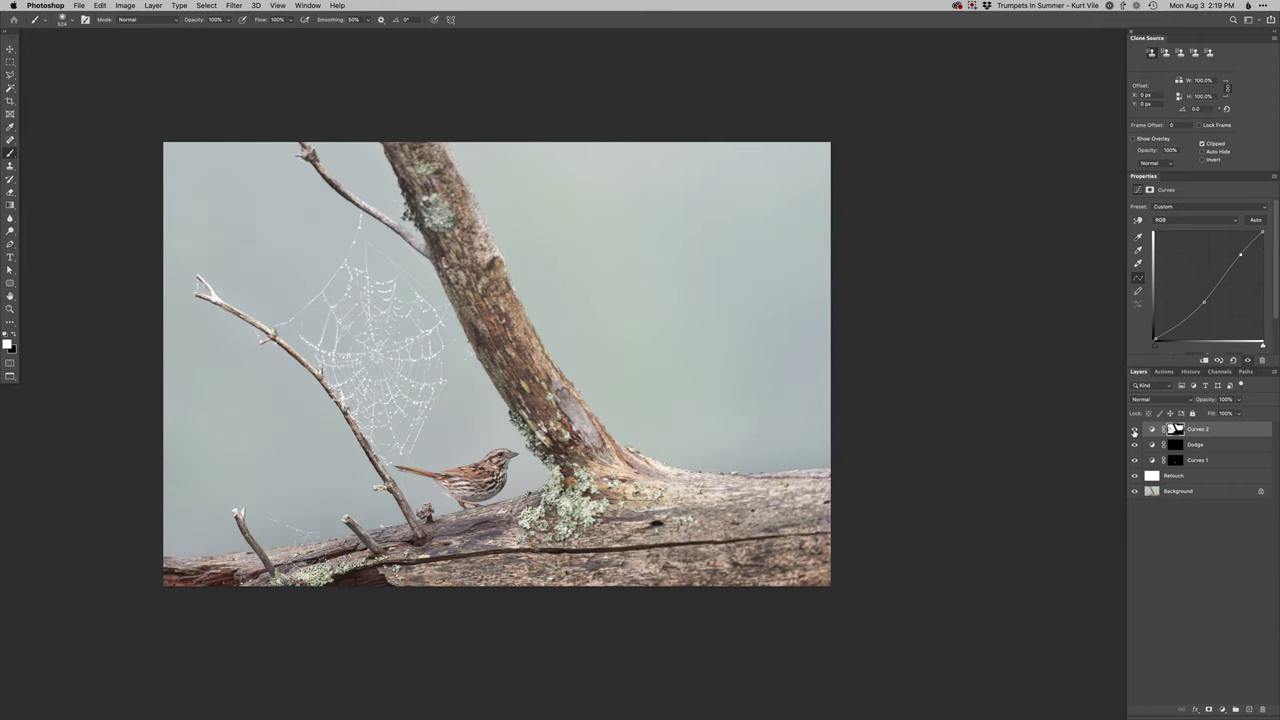
- Add a darkening Curves layer named Burn with a black mask and paint the leaning trunk darker down to its base
{"action": "key", "text": "F2"}
{"action": "left_click_drag", "start_coordinate": [695, 526], "coordinate": [647, 527]}
{"action": "mouse_move", "coordinate": [421, 139]}
{"action": "left_mouse_down"}
{"action": "mouse_move", "coordinate": [456, 238]}
{"action": "mouse_move", "coordinate": [450, 224]}
{"action": "mouse_move", "coordinate": [522, 342]}
{"action": "left_mouse_up"}
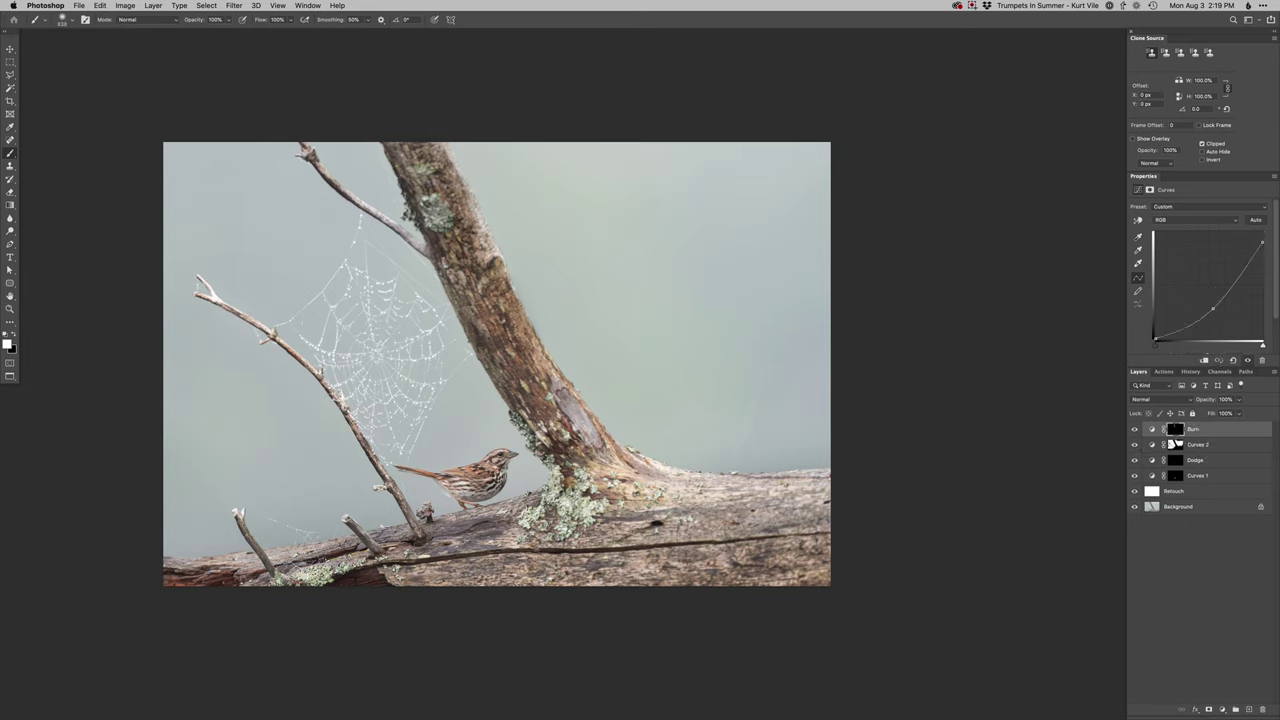
{"action": "mouse_move", "coordinate": [488, 285]}
{"action": "left_mouse_down"}
{"action": "mouse_move", "coordinate": [512, 345]}
{"action": "mouse_move", "coordinate": [592, 446]}
{"action": "mouse_move", "coordinate": [756, 498]}
{"action": "mouse_move", "coordinate": [850, 496]}
{"action": "mouse_move", "coordinate": [656, 506]}
{"action": "mouse_move", "coordinate": [760, 514]}
{"action": "left_mouse_up"}
- Paint the Burn effect along the horizontal log with a smaller soft white brush
{"action": "key", "text": "["}
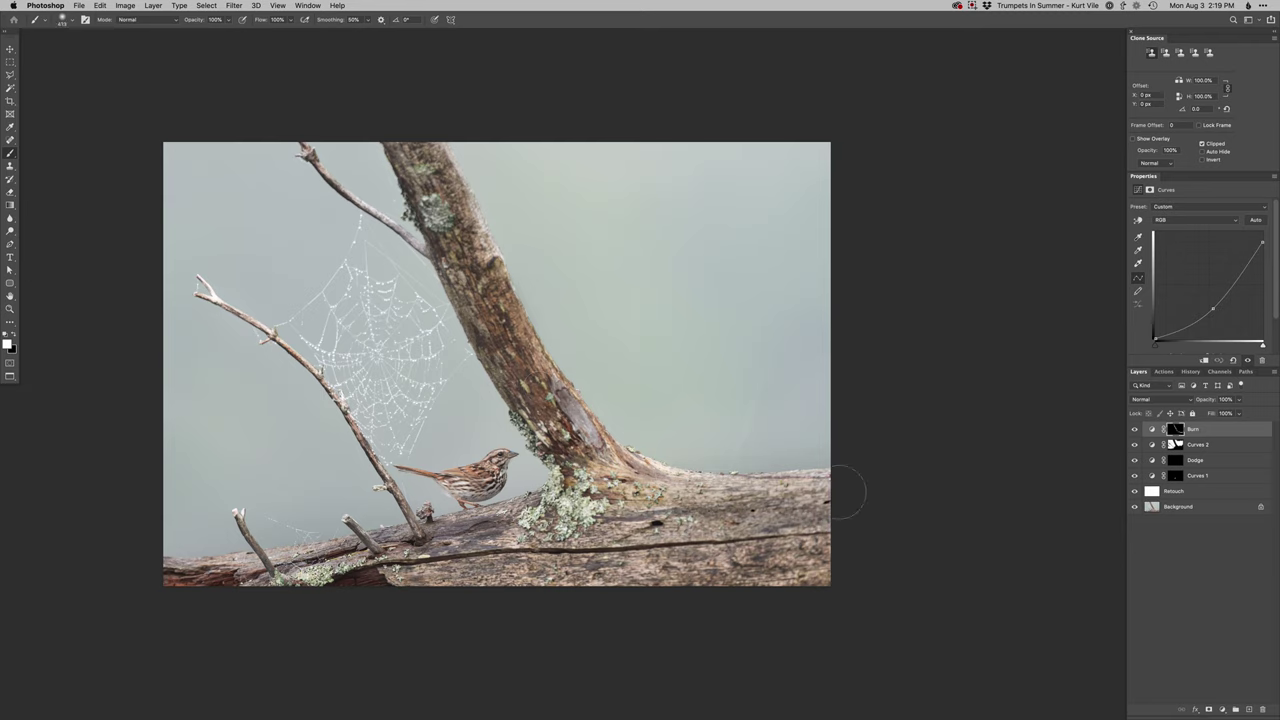
{"action": "mouse_move", "coordinate": [726, 515]}
{"action": "left_mouse_down"}
{"action": "mouse_move", "coordinate": [563, 515]}
{"action": "mouse_move", "coordinate": [420, 570]}
{"action": "mouse_move", "coordinate": [528, 583]}
{"action": "mouse_move", "coordinate": [824, 562]}
{"action": "mouse_move", "coordinate": [257, 594]}
{"action": "mouse_move", "coordinate": [185, 580]}
{"action": "left_mouse_up"}
{"action": "mouse_move", "coordinate": [290, 588]}
{"action": "left_mouse_down"}
{"action": "mouse_move", "coordinate": [110, 583]}
{"action": "mouse_move", "coordinate": [372, 574]}
{"action": "mouse_move", "coordinate": [340, 568]}
{"action": "left_mouse_up"}
{"action": "left_click_drag", "start_coordinate": [347, 536], "coordinate": [325, 543]}
- Refine the Burn mask along the log's upper edge and surface, alternating between white and black paint
{"action": "key", "text": "x"}
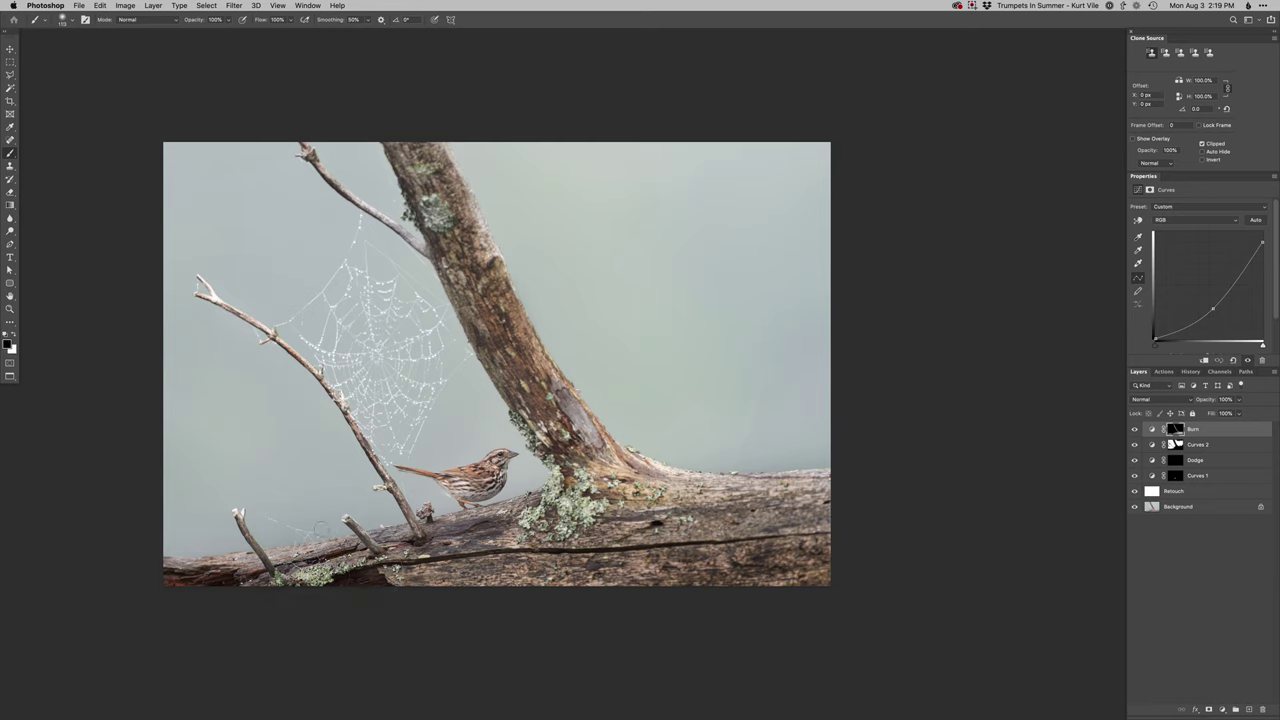
{"action": "key", "text": "x"}
{"action": "left_click_drag", "start_coordinate": [166, 561], "coordinate": [212, 559]}
{"action": "key", "text": "super+z"}
{"action": "key", "text": "x"}
{"action": "left_click_drag", "start_coordinate": [717, 507], "coordinate": [738, 507]}
{"action": "key", "text": "x"}
{"action": "left_click_drag", "start_coordinate": [711, 466], "coordinate": [720, 466]}
{"action": "key", "text": "x"}
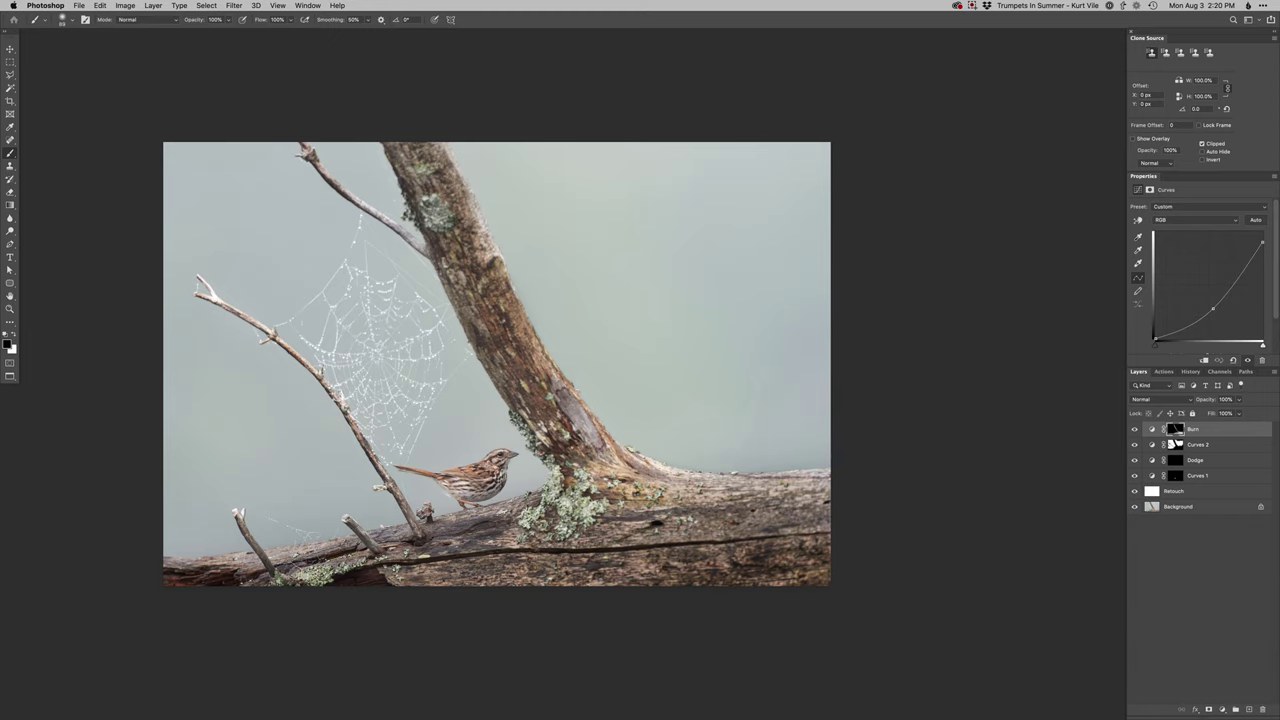
- On the Retouch layer, clone clean background over the faint streak rising above the log right of the trunk
{"action": "left_click", "coordinate": [1150, 491]}
{"action": "key", "text": "s"}
{"action": "scroll", "coordinate": [756, 424], "scroll_direction": "up", "scroll_amount": 6}
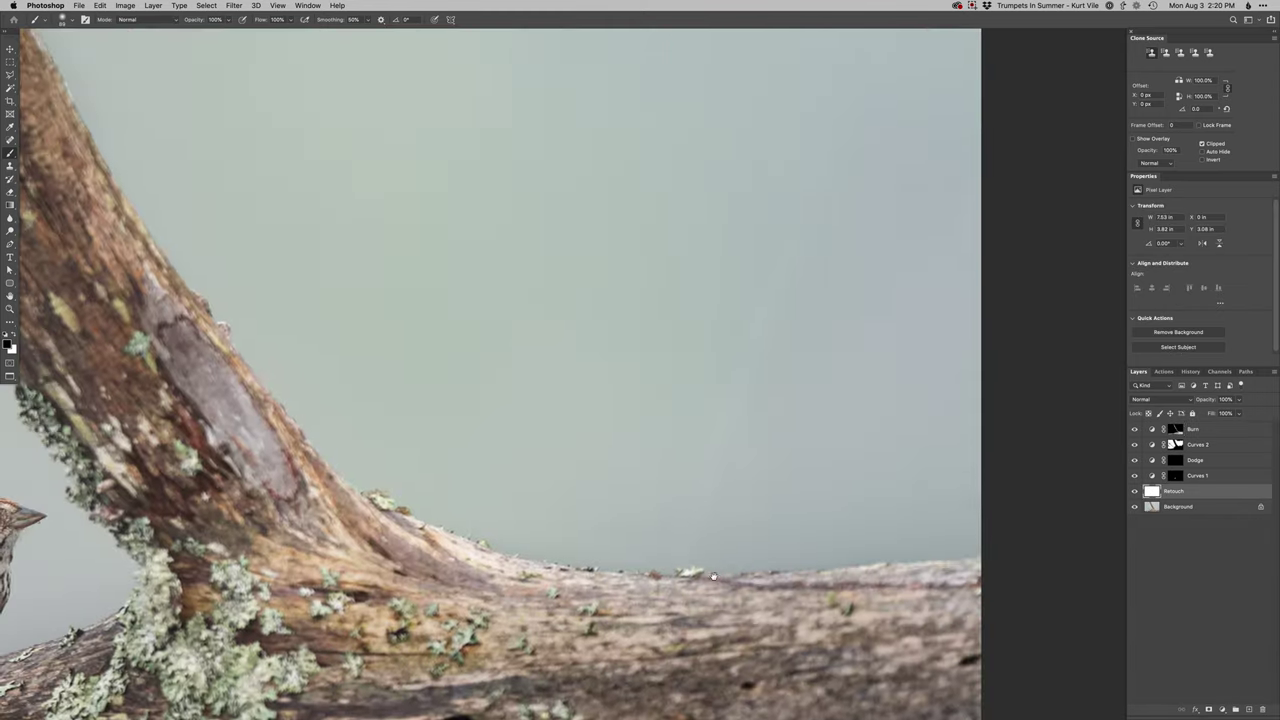
{"action": "left_click", "coordinate": [674, 523], "text": "alt"}
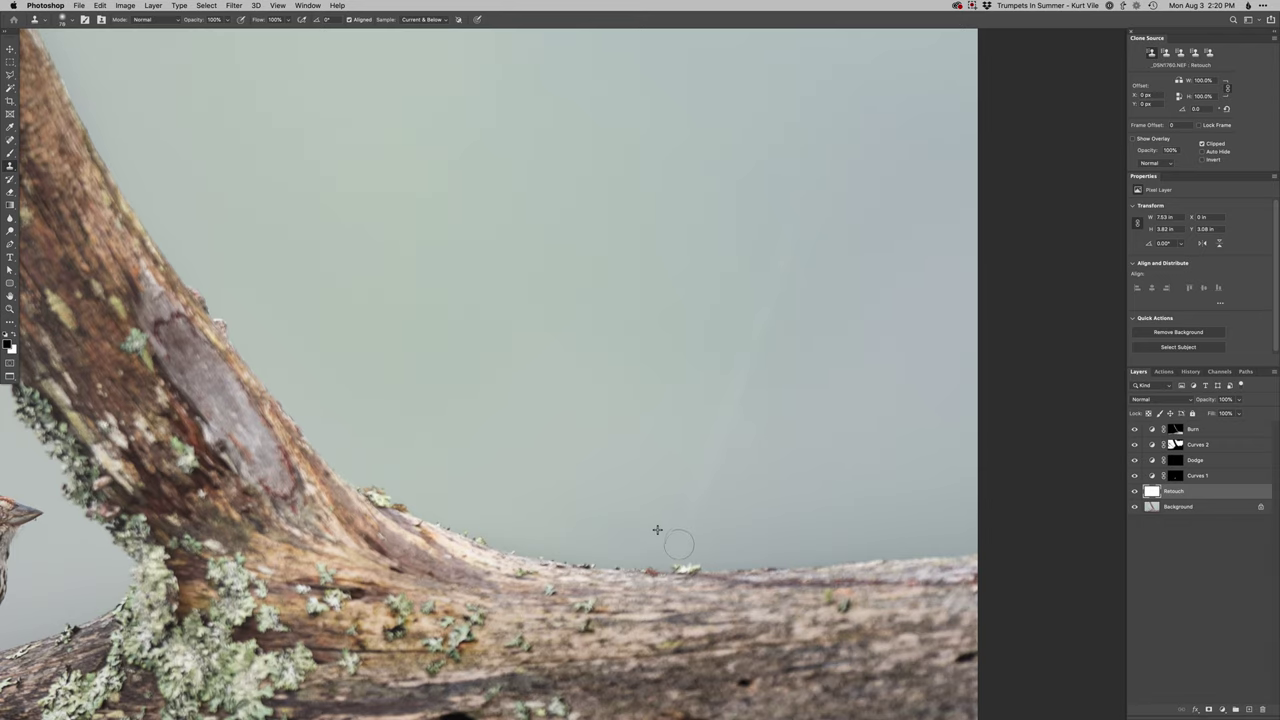
{"action": "mouse_move", "coordinate": [675, 548]}
{"action": "left_mouse_down"}
{"action": "mouse_move", "coordinate": [720, 452]}
{"action": "mouse_move", "coordinate": [732, 374]}
{"action": "left_mouse_up"}
{"action": "left_click", "coordinate": [672, 407], "text": "alt"}
{"action": "left_click_drag", "start_coordinate": [776, 411], "coordinate": [746, 529]}
- Clone over the remaining upper part of the faint background streak with a larger Clone Stamp brush
{"action": "key", "text": "]"}
{"action": "key", "text": "]"}
{"action": "key", "text": "]"}
{"action": "left_click", "coordinate": [689, 442], "text": "alt"}
{"action": "left_click_drag", "start_coordinate": [720, 474], "coordinate": [705, 513]}
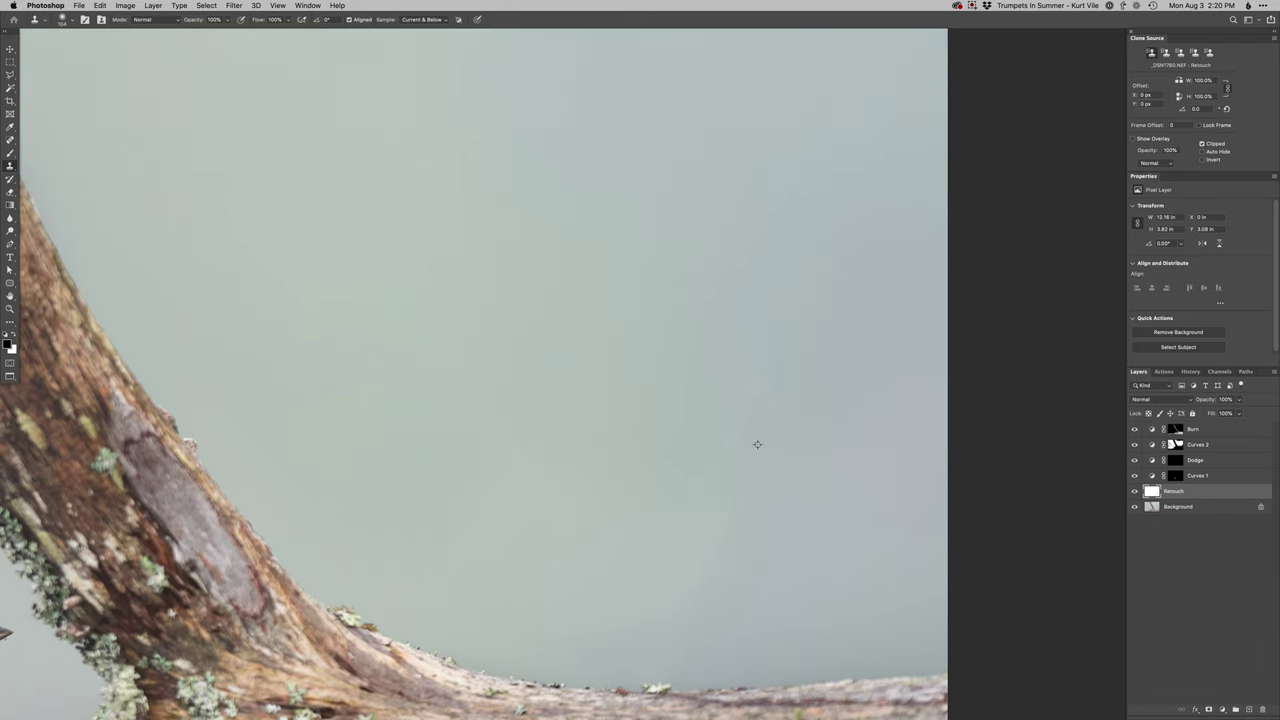
{"action": "left_click", "coordinate": [757, 443], "text": "alt"}
{"action": "mouse_move", "coordinate": [726, 438]}
{"action": "left_mouse_down"}
{"action": "mouse_move", "coordinate": [775, 363]}
{"action": "mouse_move", "coordinate": [772, 325]}
{"action": "left_mouse_up"}
{"action": "left_click", "coordinate": [706, 364], "text": "alt"}
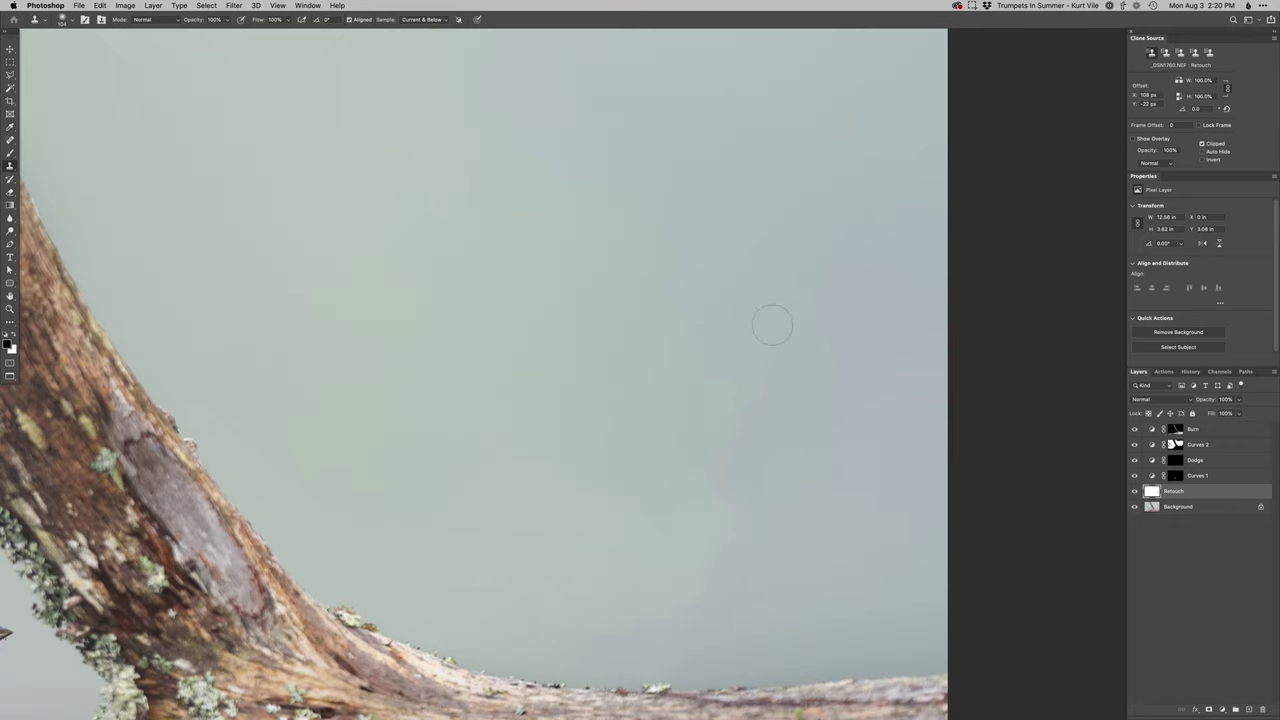
{"action": "left_click", "coordinate": [806, 367], "text": "alt"}
{"action": "left_click_drag", "start_coordinate": [763, 382], "coordinate": [780, 312]}
- Smooth the leftover uneven patches in the background above the log with freshly sampled Clone Stamp strokes
{"action": "left_click", "coordinate": [730, 447], "text": "alt"}
{"action": "mouse_move", "coordinate": [705, 443]}
{"action": "left_mouse_down"}
{"action": "mouse_move", "coordinate": [689, 434]}
{"action": "mouse_move", "coordinate": [655, 560]}
{"action": "left_mouse_up"}
{"action": "left_click", "coordinate": [731, 460], "text": "alt"}
{"action": "left_click_drag", "start_coordinate": [731, 505], "coordinate": [719, 553]}
{"action": "left_click", "coordinate": [749, 529], "text": "alt"}
{"action": "left_click_drag", "start_coordinate": [730, 491], "coordinate": [714, 493]}
{"action": "left_click", "coordinate": [765, 487], "text": "alt"}
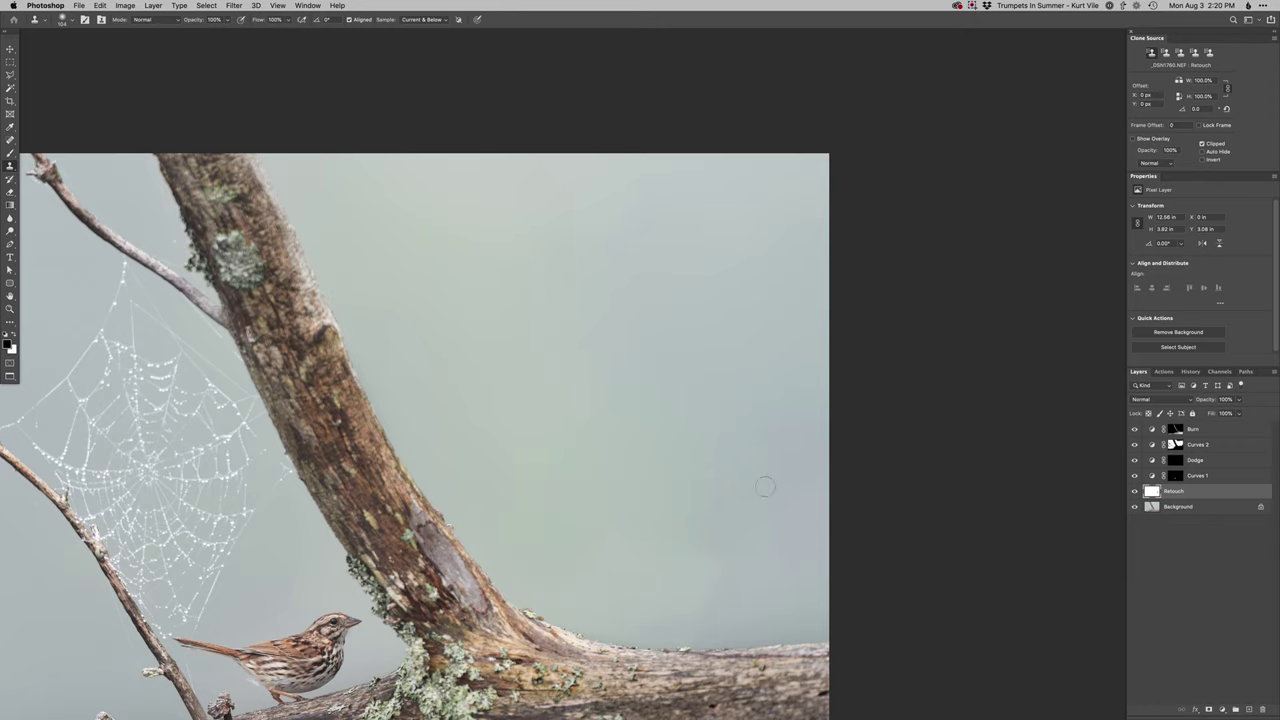
{"action": "scroll", "coordinate": [680, 517], "scroll_direction": "down", "scroll_amount": 4}
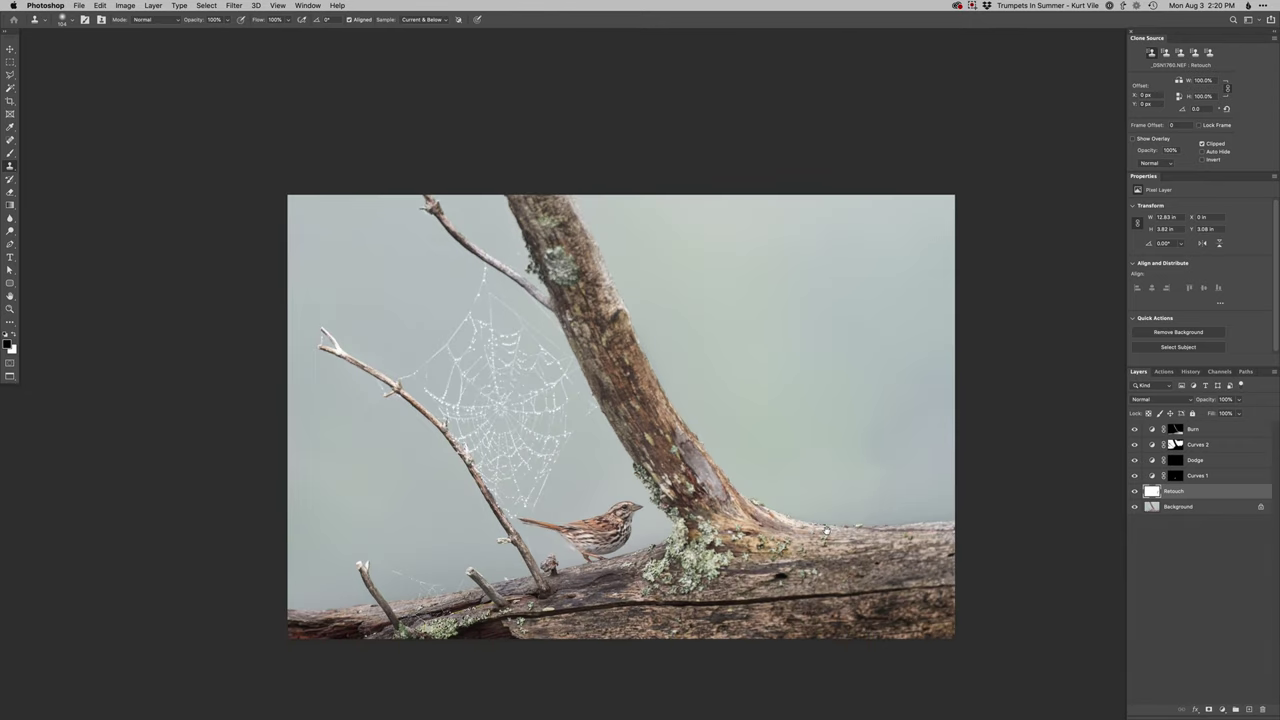
{"action": "left_click_drag", "start_coordinate": [826, 531], "coordinate": [815, 537]}
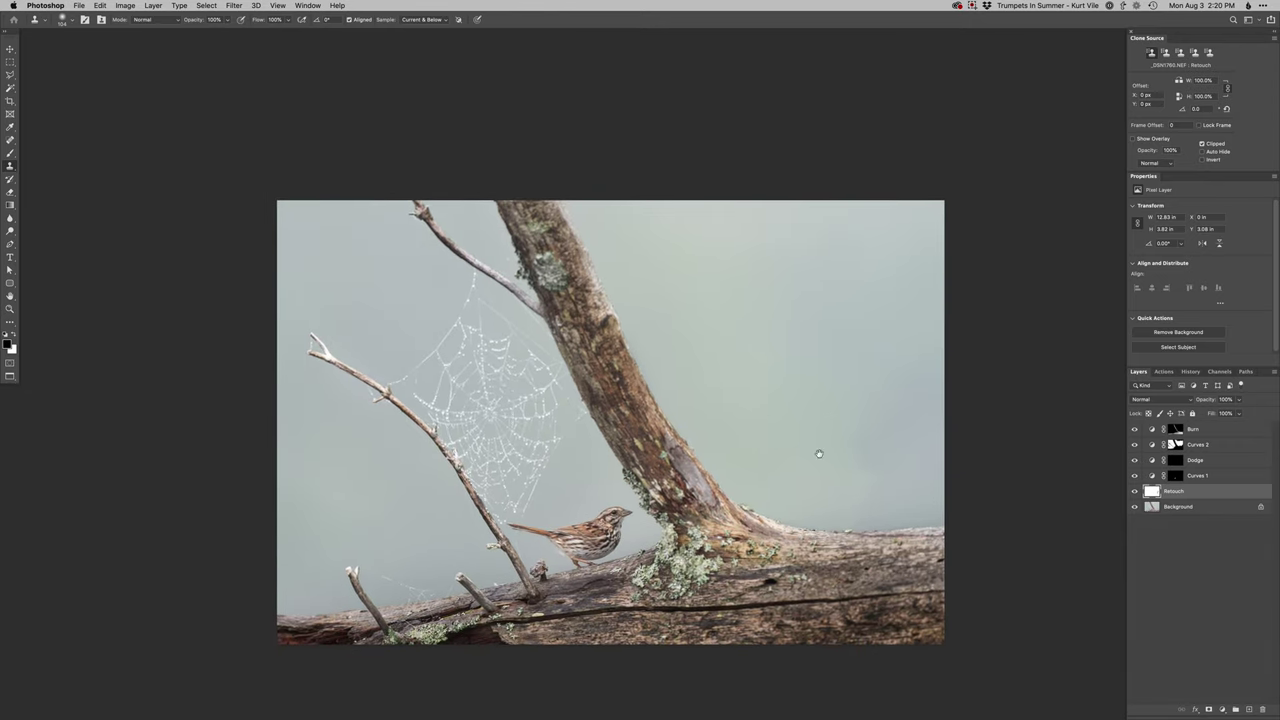
- Add a layer named Color in Color blend mode and move it to the top of the layer stack
{"action": "key", "text": "super+F3"}
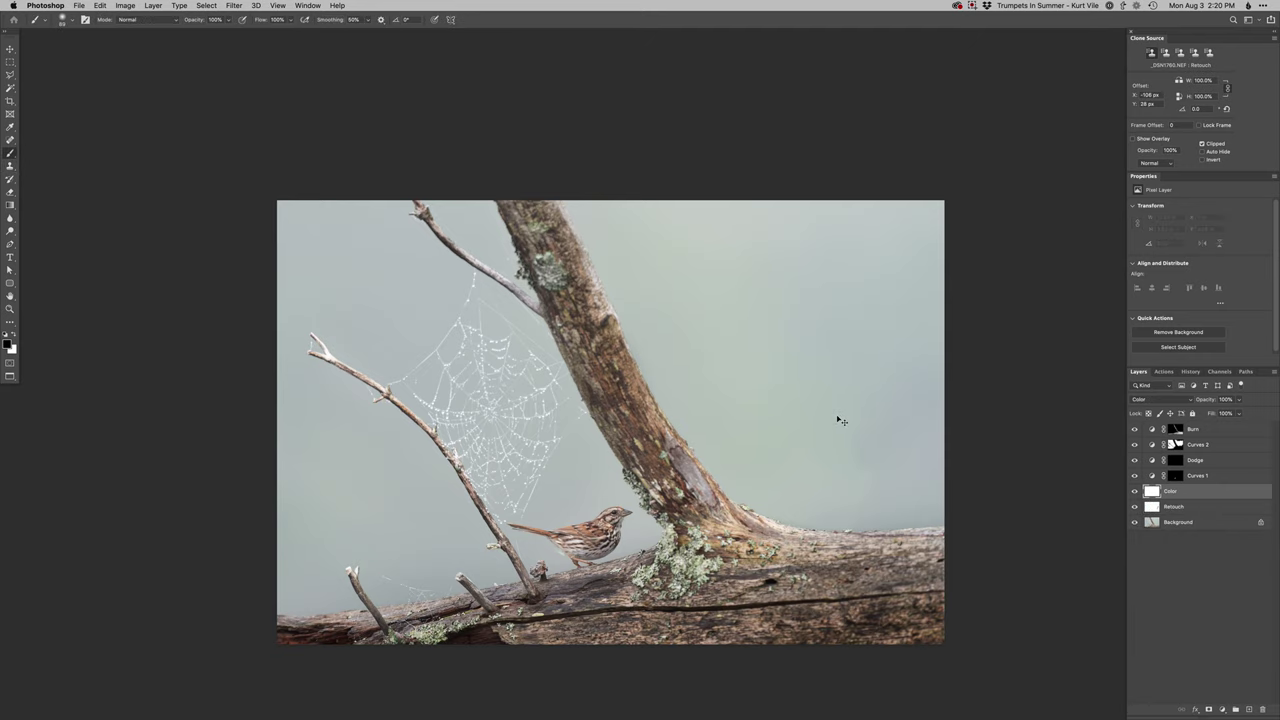
{"action": "key", "text": "super+bracketright"}
{"action": "key", "text": "super+bracketright"}
{"action": "key", "text": "super+bracketright"}
{"action": "key", "text": "super+bracketright"}
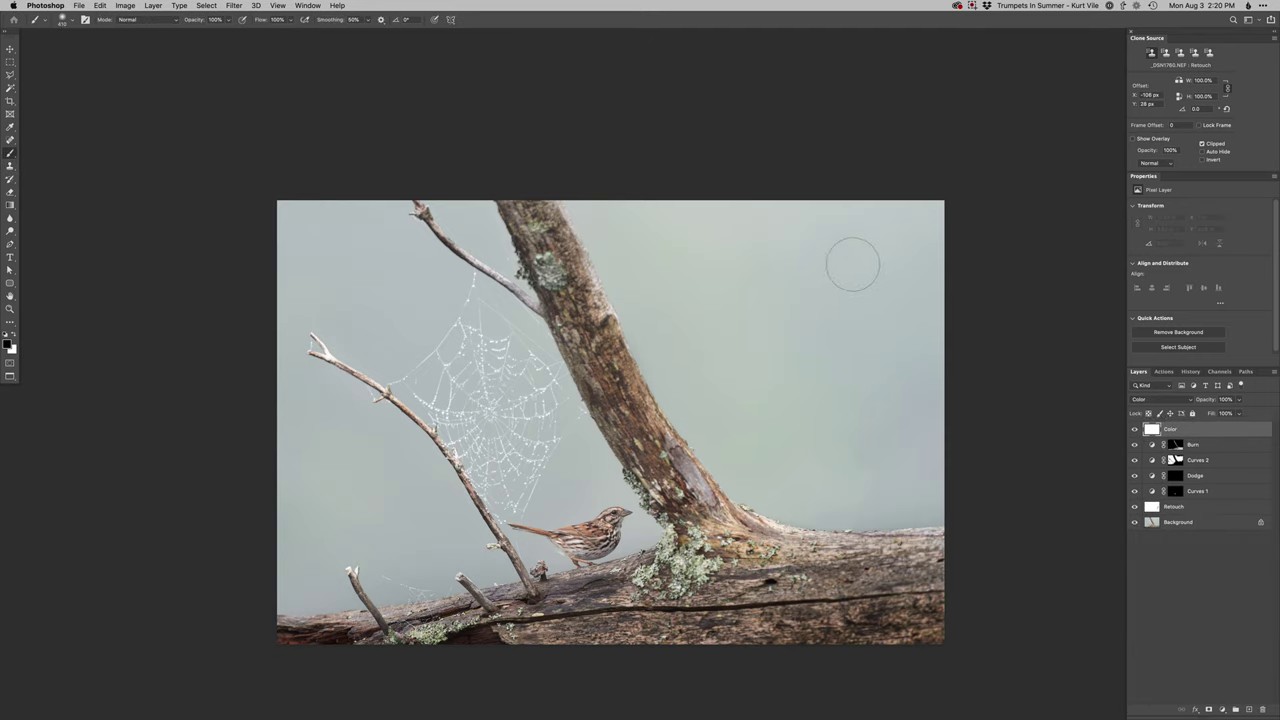
- Sample the background's grey-green and paint it on the Color layer over the background on both sides of the trunk
{"action": "left_click_drag", "start_coordinate": [862, 279], "coordinate": [871, 279]}
{"action": "left_click", "coordinate": [728, 291], "text": "alt"}
{"action": "mouse_move", "coordinate": [727, 386]}
{"action": "left_mouse_down"}
{"action": "mouse_move", "coordinate": [753, 456]}
{"action": "mouse_move", "coordinate": [730, 434]}
{"action": "mouse_move", "coordinate": [763, 395]}
{"action": "mouse_move", "coordinate": [812, 446]}
{"action": "left_mouse_up"}
{"action": "left_click_drag", "start_coordinate": [587, 469], "coordinate": [463, 440]}
{"action": "left_click_drag", "start_coordinate": [370, 480], "coordinate": [415, 477]}
{"action": "left_click_drag", "start_coordinate": [283, 443], "coordinate": [374, 476]}
{"action": "mouse_move", "coordinate": [295, 509]}
{"action": "left_mouse_down"}
{"action": "mouse_move", "coordinate": [284, 514]}
{"action": "mouse_move", "coordinate": [403, 528]}
{"action": "mouse_move", "coordinate": [310, 550]}
{"action": "left_mouse_up"}
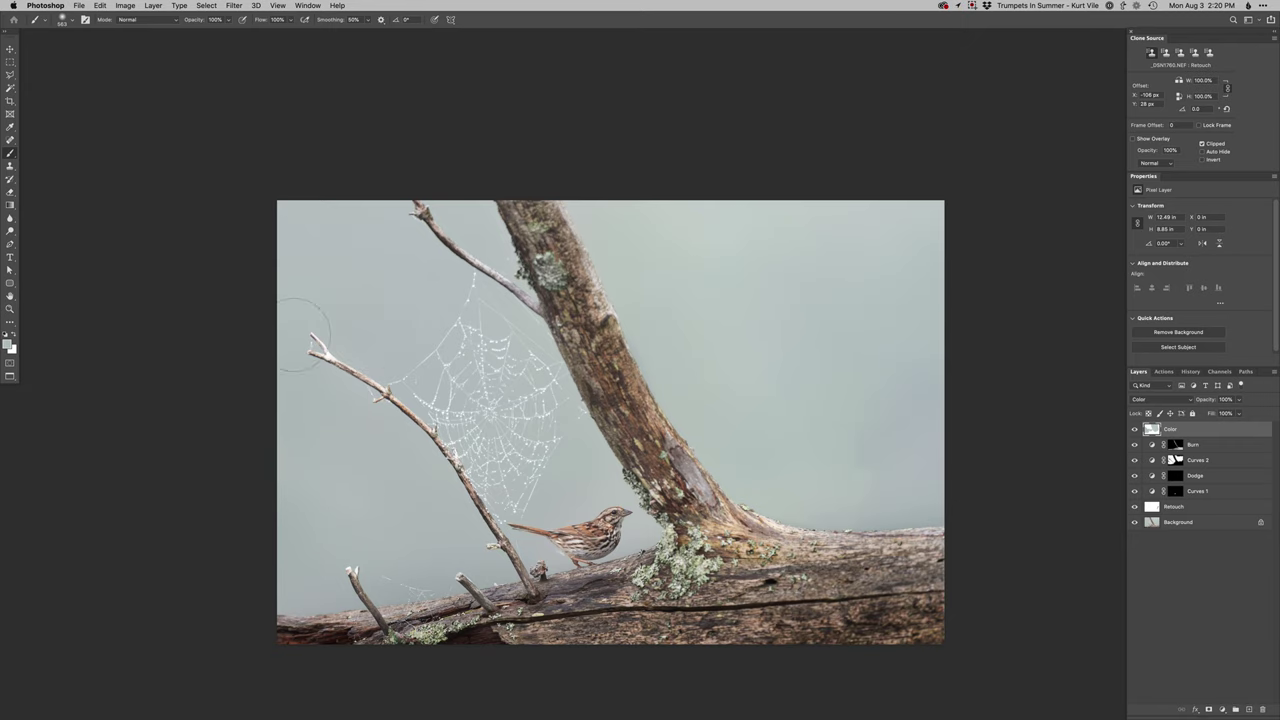
{"action": "mouse_move", "coordinate": [734, 299]}
{"action": "left_mouse_down"}
{"action": "mouse_move", "coordinate": [712, 299]}
{"action": "mouse_move", "coordinate": [745, 340]}
{"action": "left_mouse_up"}
{"action": "mouse_move", "coordinate": [724, 428]}
{"action": "left_mouse_down"}
{"action": "mouse_move", "coordinate": [780, 213]}
{"action": "mouse_move", "coordinate": [922, 347]}
{"action": "left_mouse_up"}
- Compare the edited photo with the original by showing only the Background layer, and restore all layers
{"action": "scroll", "coordinate": [747, 505], "scroll_direction": "up", "scroll_amount": 3}
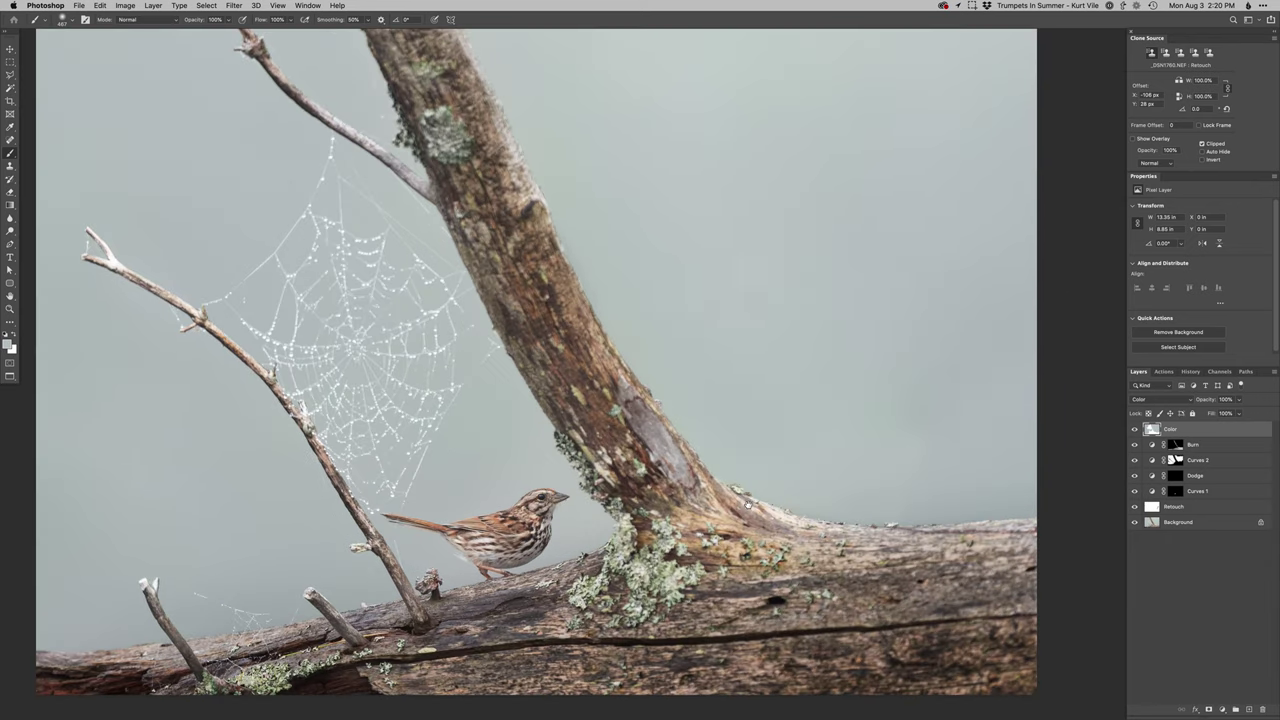
{"action": "left_click_drag", "start_coordinate": [748, 505], "coordinate": [772, 525]}
{"action": "left_click", "coordinate": [1134, 522], "text": "alt"}
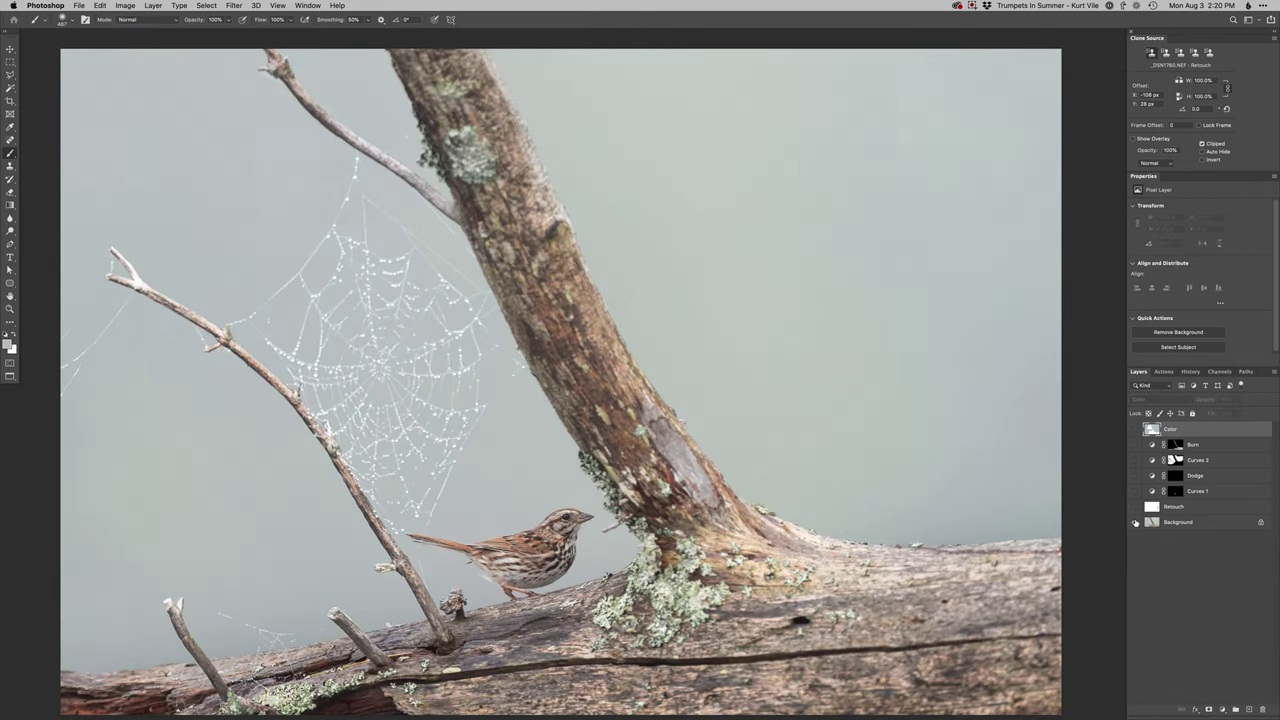
{"action": "left_click", "coordinate": [1134, 522], "text": "alt"}
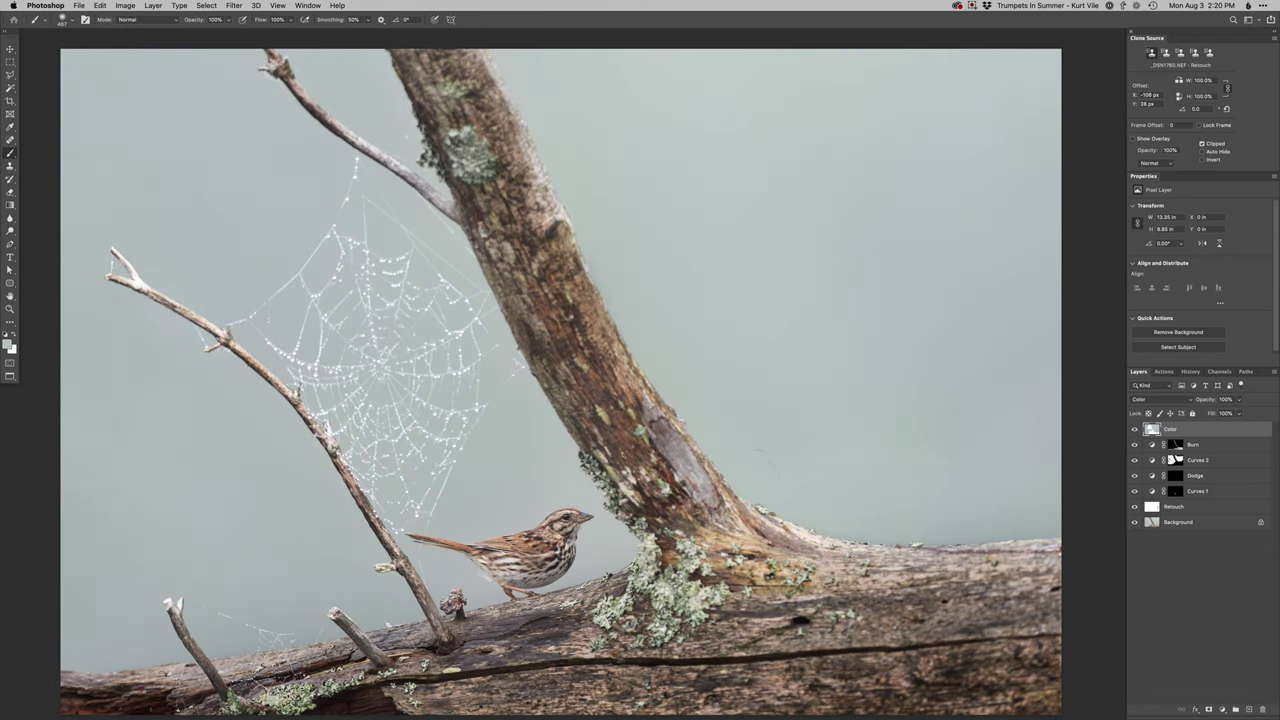
- On the Retouch layer, clone out the small specks between the upper branch and the trunk
{"action": "left_click_drag", "start_coordinate": [814, 504], "coordinate": [768, 504]}
{"action": "left_click", "coordinate": [1157, 507]}
{"action": "key", "text": "s"}
{"action": "left_click", "coordinate": [386, 120], "text": "super"}
{"action": "mouse_move", "coordinate": [394, 103]}
{"action": "left_mouse_down"}
{"action": "mouse_move", "coordinate": [437, 257]}
{"action": "mouse_move", "coordinate": [412, 257]}
{"action": "mouse_move", "coordinate": [426, 222]}
{"action": "left_mouse_up"}
{"action": "left_click", "coordinate": [414, 248], "text": "alt"}
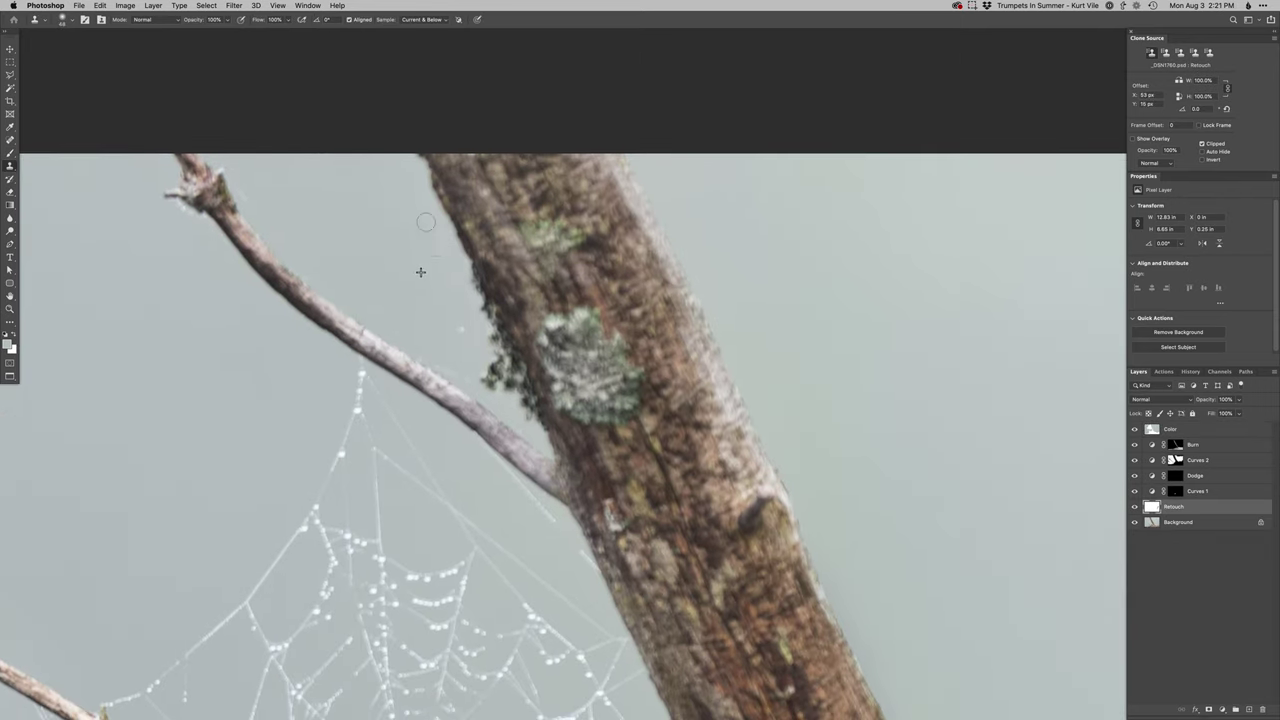
{"action": "left_click", "coordinate": [438, 298], "text": "alt"}
{"action": "left_click_drag", "start_coordinate": [462, 322], "coordinate": [417, 321]}
- Switch to Lightroom Classic and show the photo versions in the Library grid
{"action": "key", "text": "super+0"}
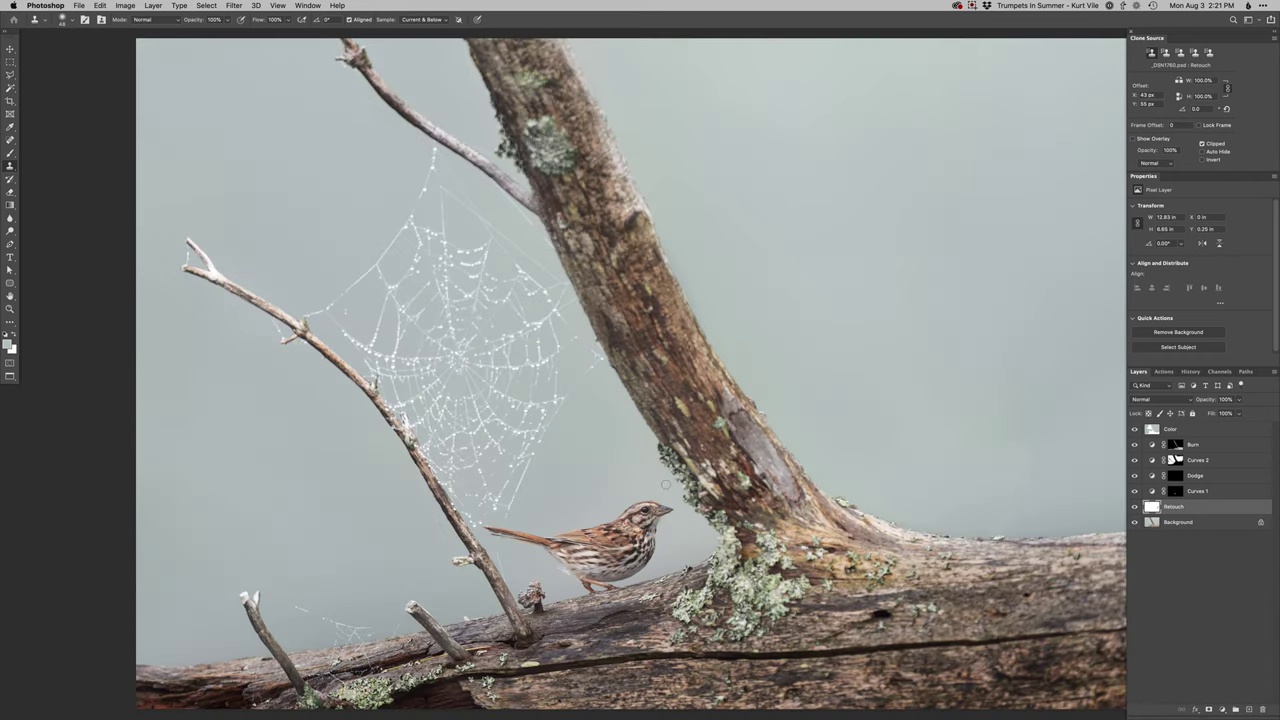
{"action": "left_click_drag", "start_coordinate": [761, 588], "coordinate": [721, 584]}
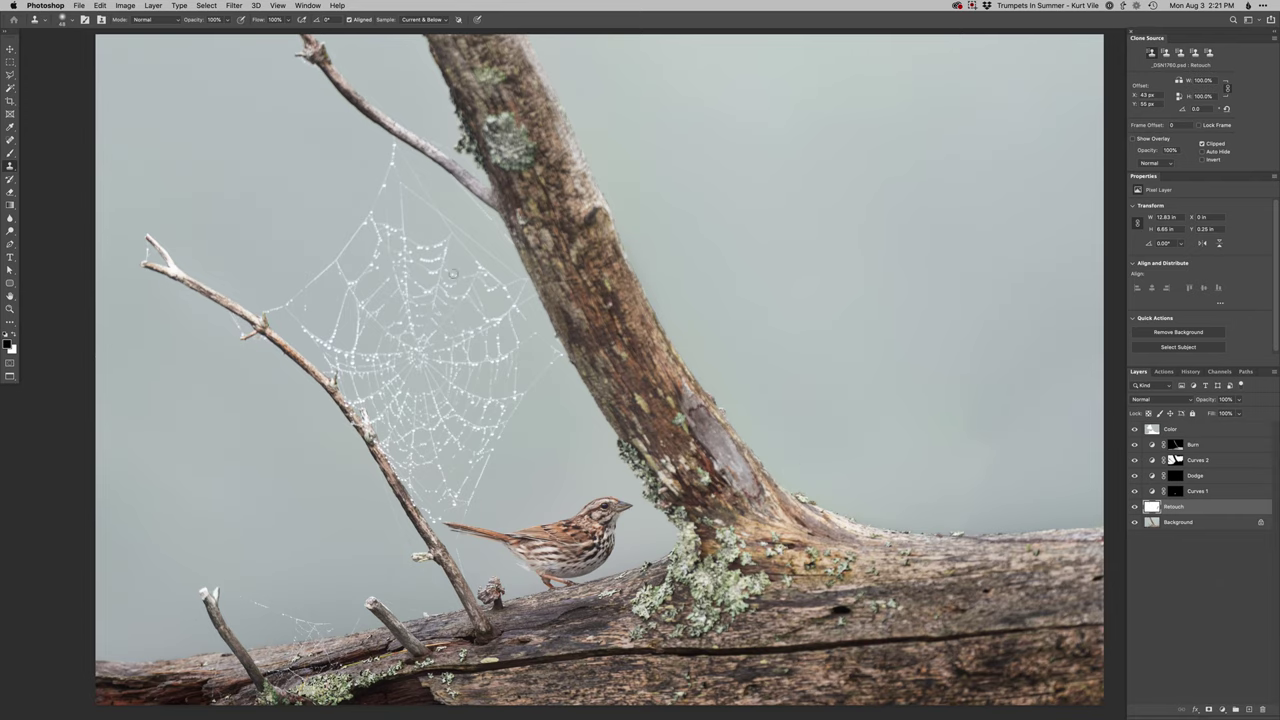
{"action": "key", "text": "super+shift+a"}
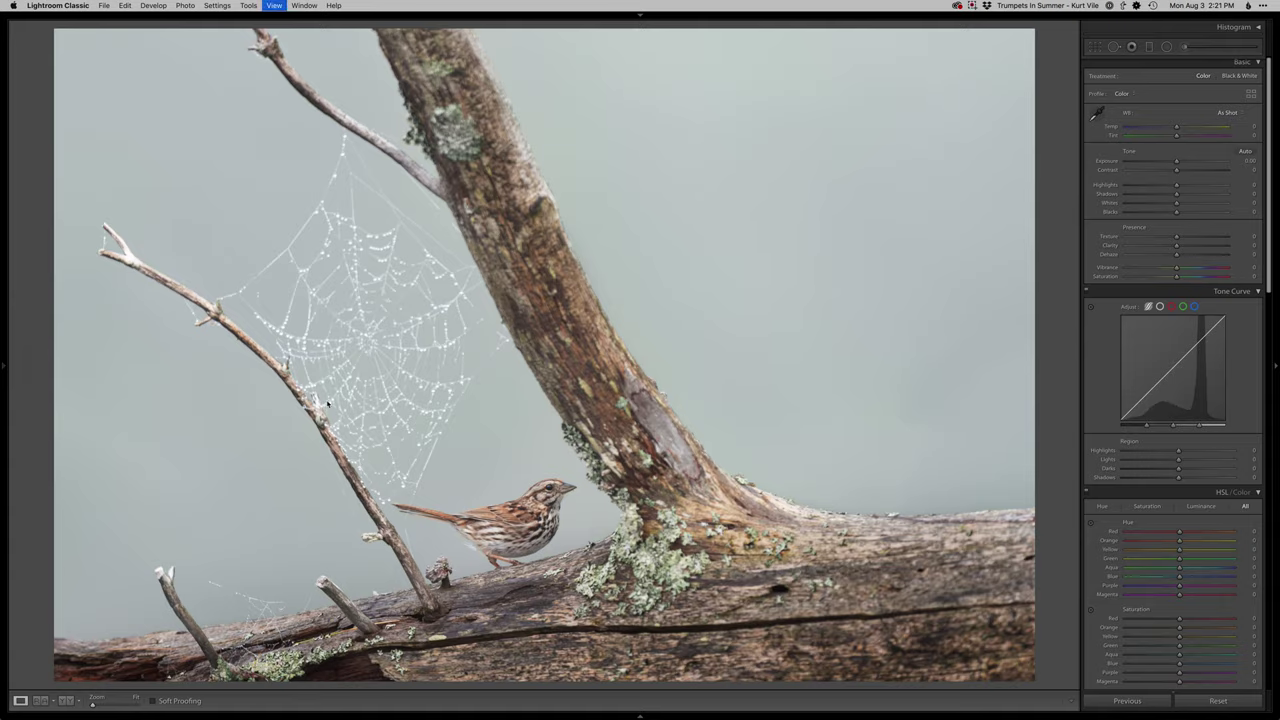
{"action": "key", "text": "g"}
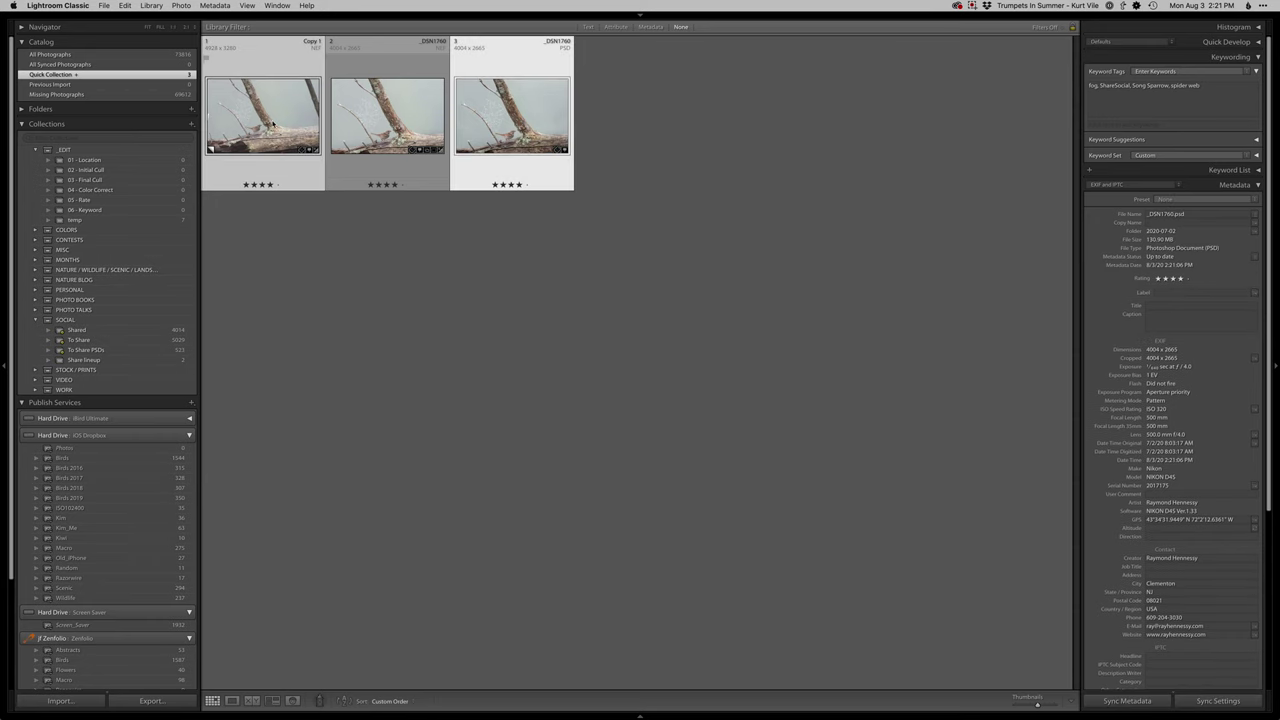
- Compare the original and edited photos side by side in Survey view without side panels, and each enlarged in Loupe view
{"action": "key", "text": "n"}
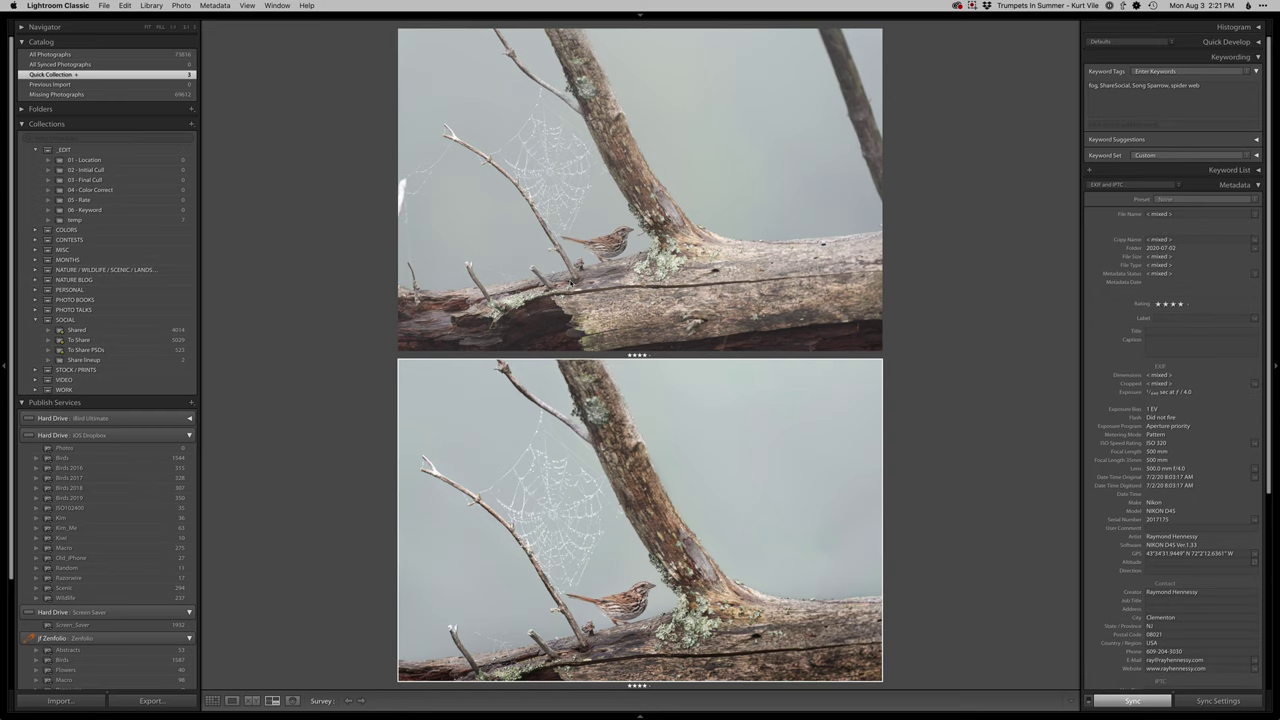
{"action": "key", "text": "shift+Tab"}
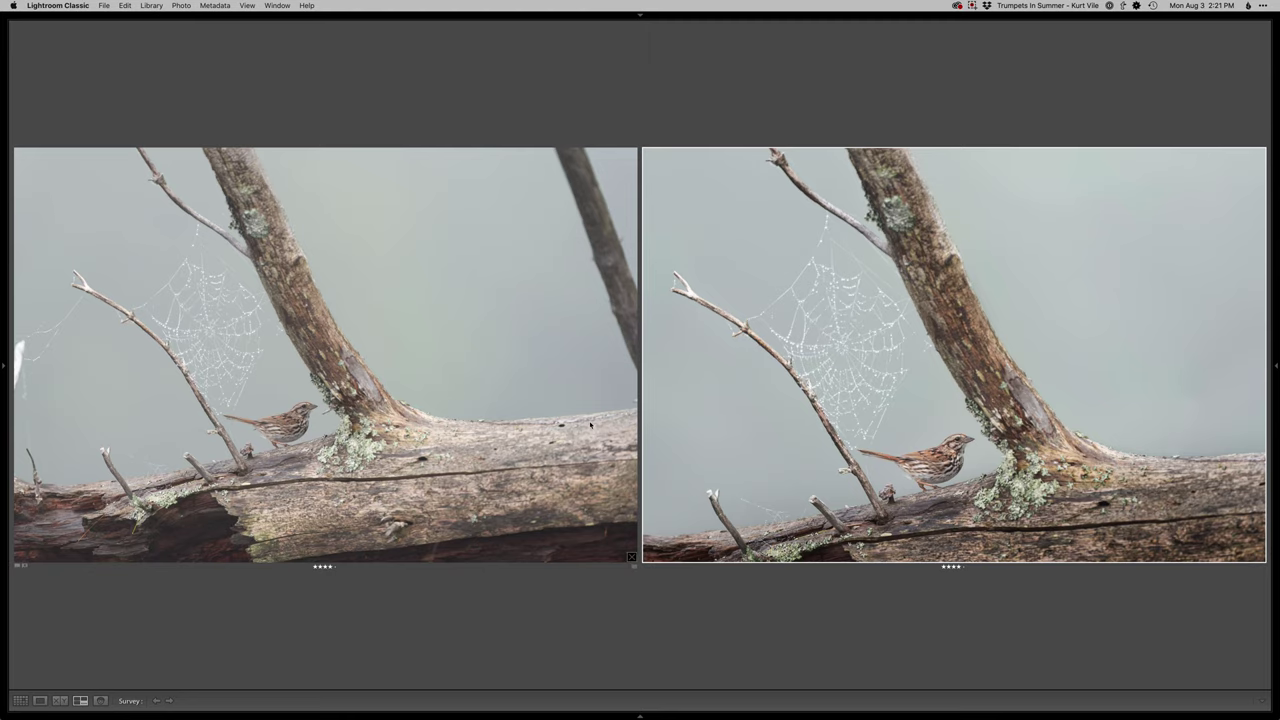
{"action": "key", "text": "e"}
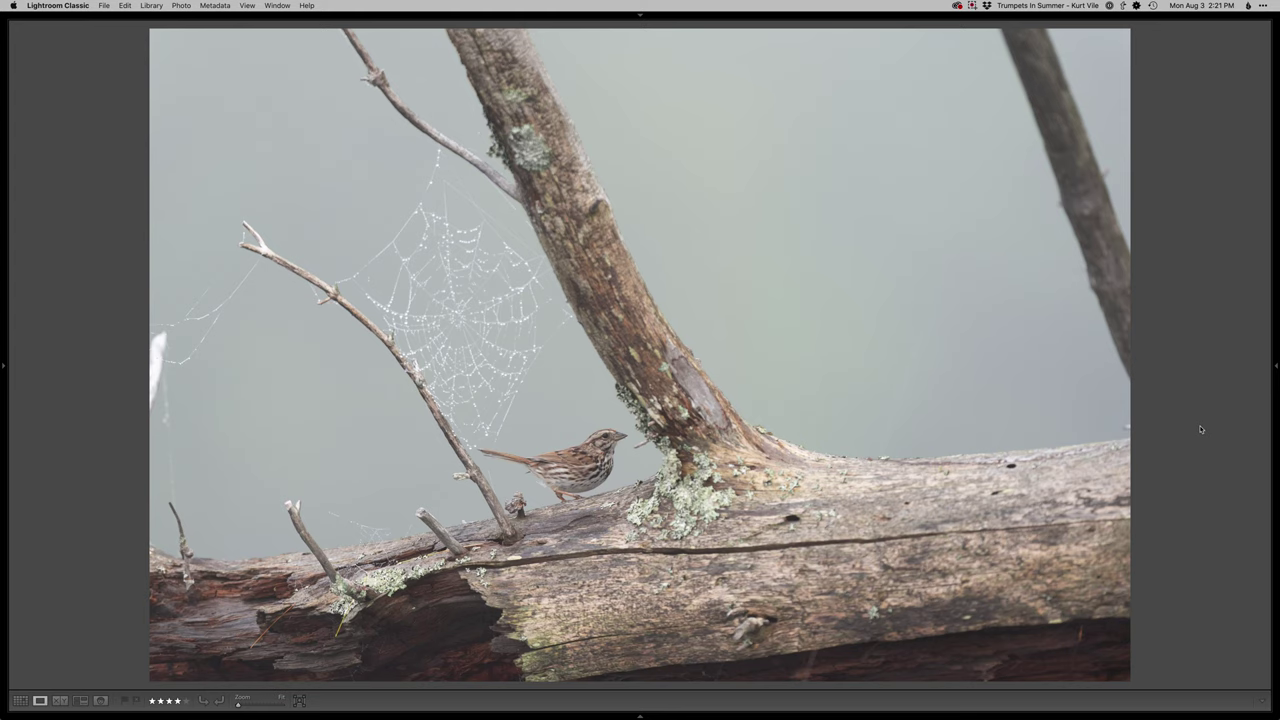
{"action": "key", "text": "Right"}
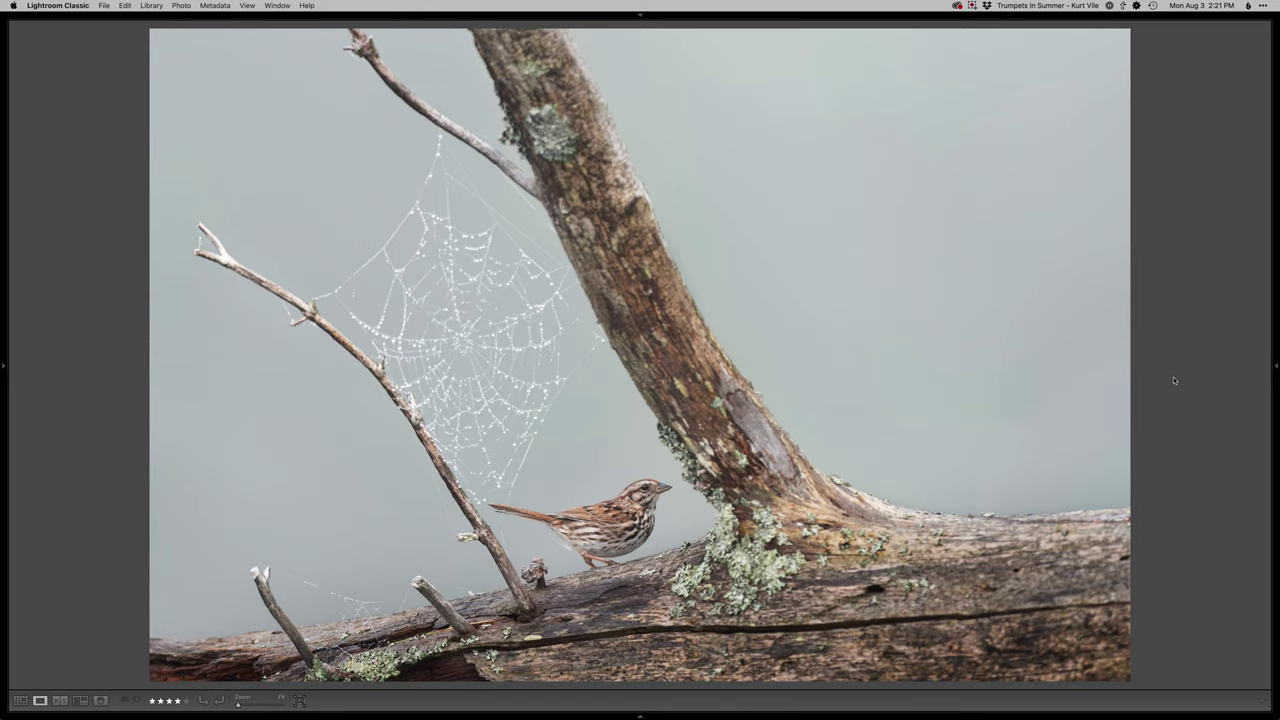
- Switch to Safari, view the Remote Training or Q&A workshop page, and switch back to Lightroom Classic
{"action": "key", "text": "super+Tab"}
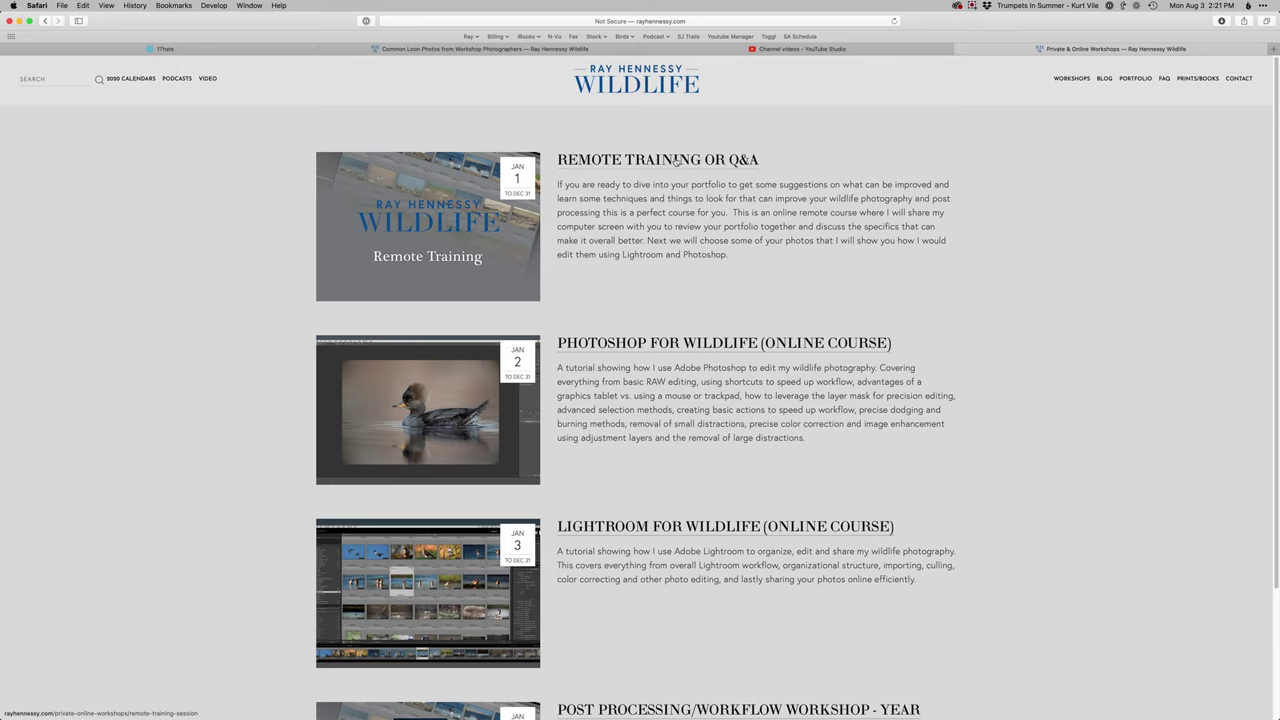
{"action": "mouse_move", "coordinate": [1071, 80]}
{"action": "left_click", "coordinate": [616, 160]}
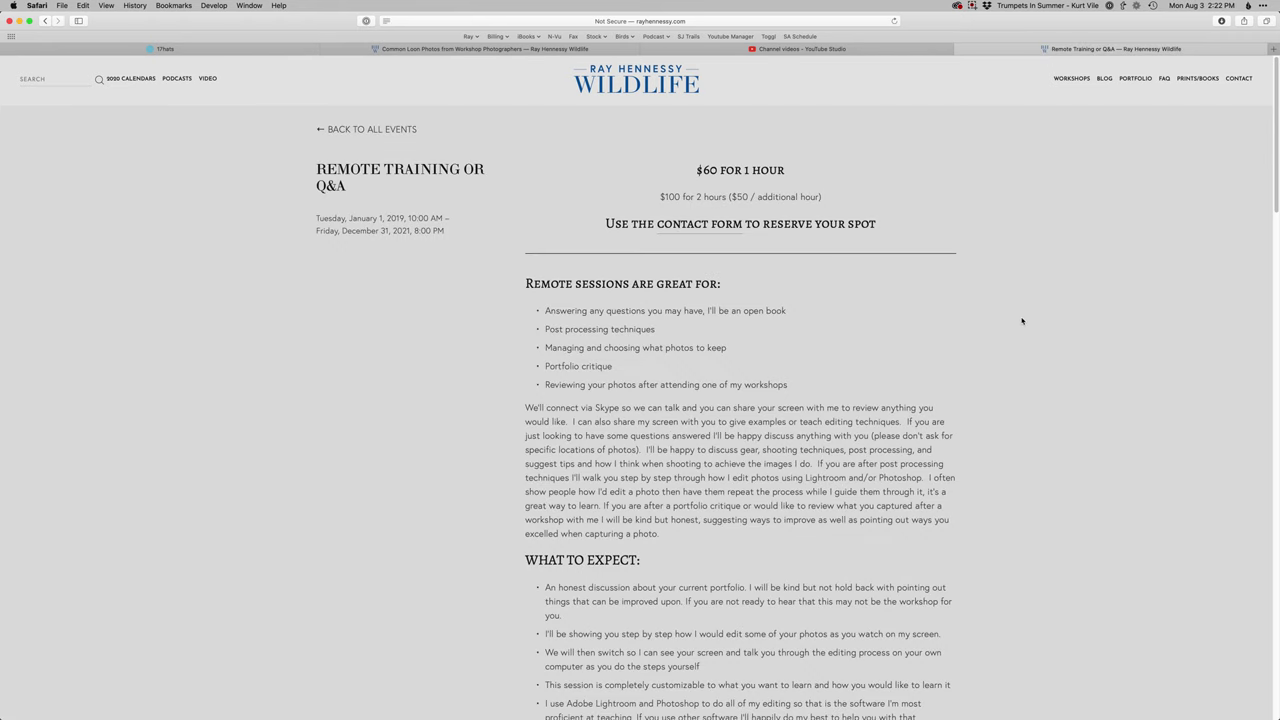
{"action": "key", "text": "super+bracketleft"}
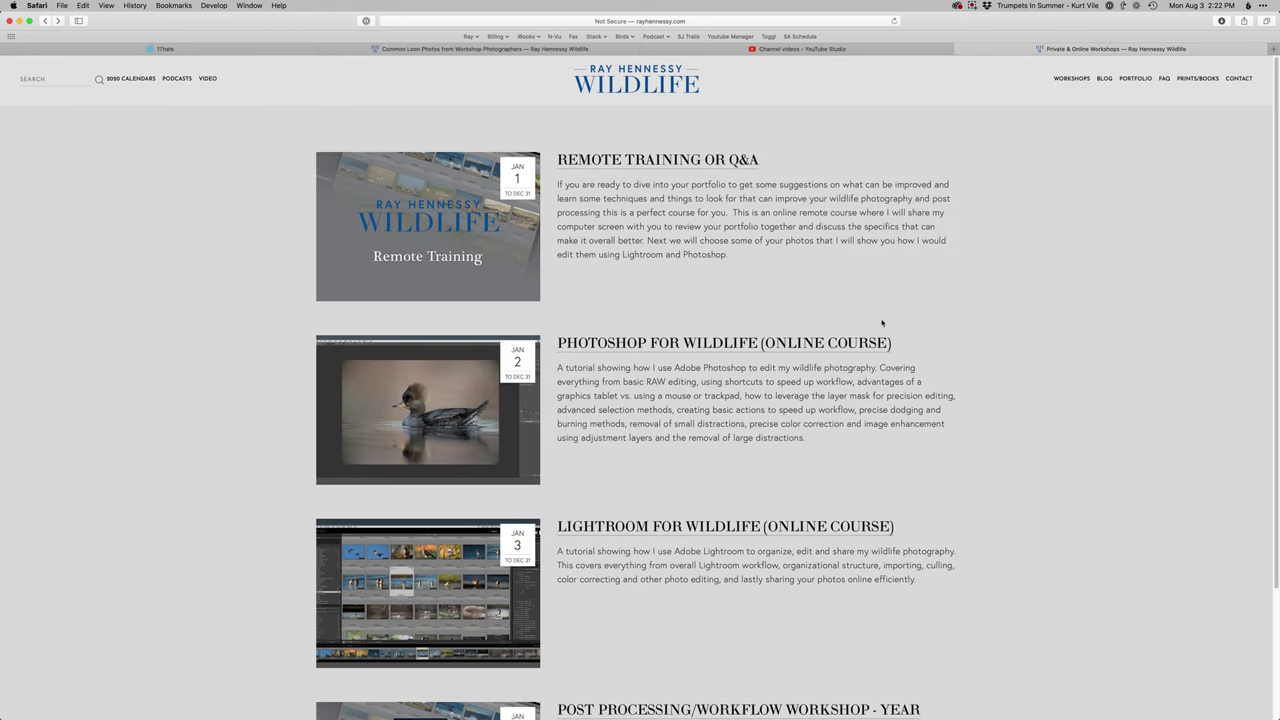
{"action": "key", "text": "super+Tab"}
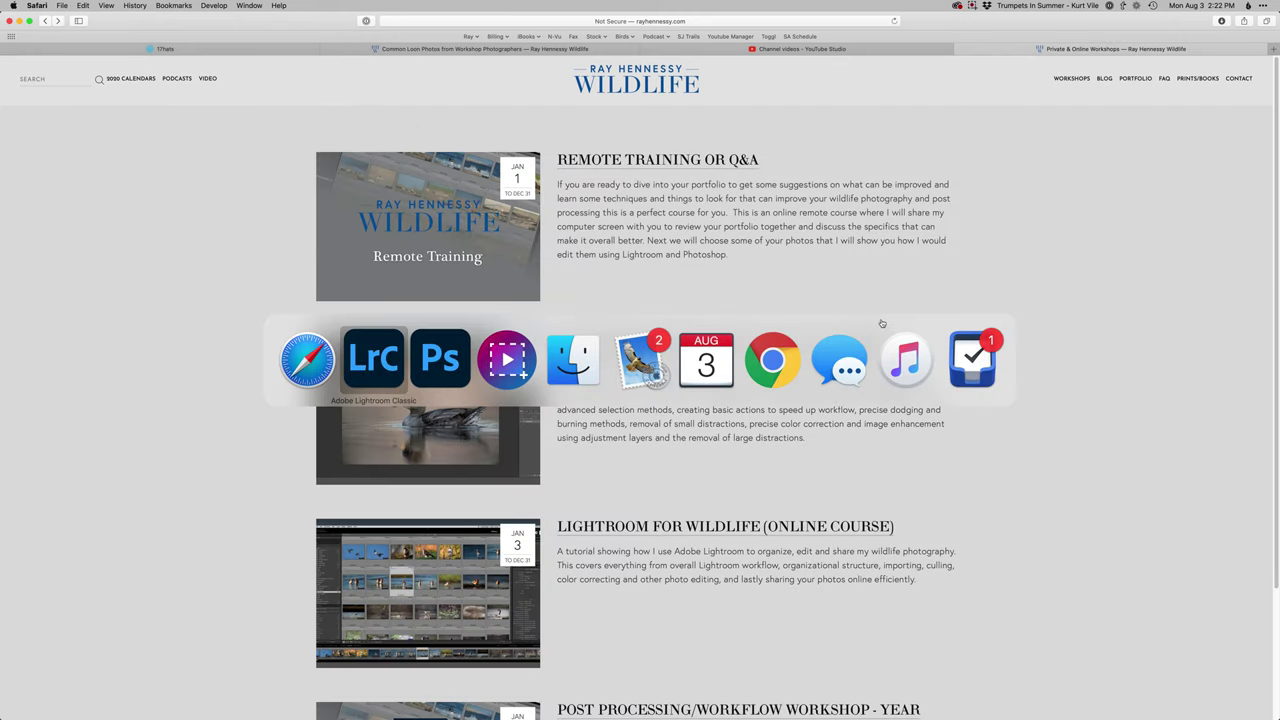